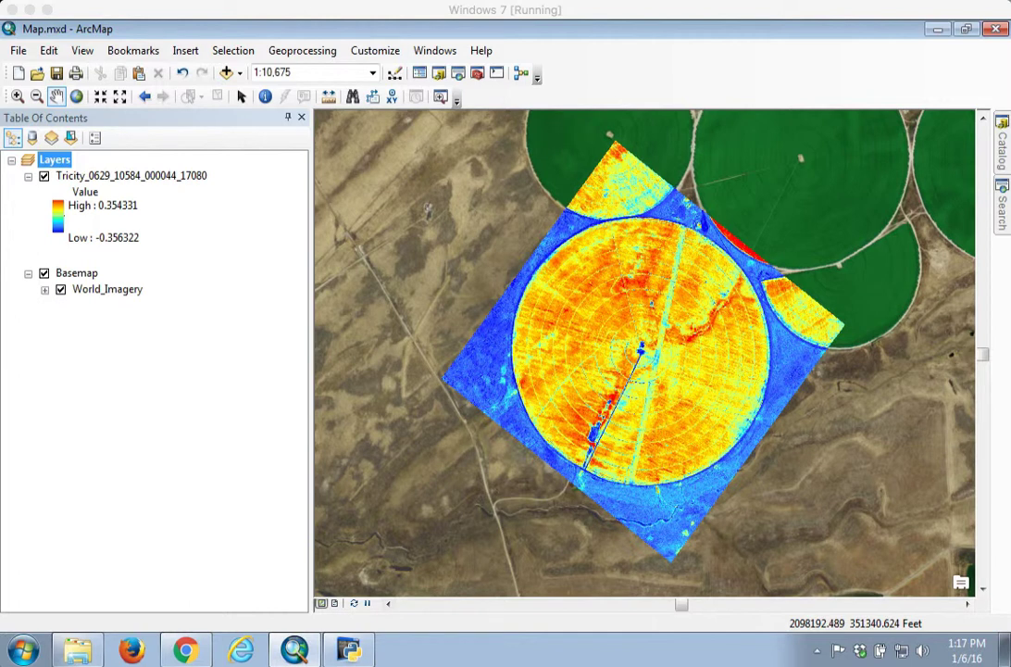
Step: Check the PercisionIrrigationAnalysis Dropbox folder in the browser, then return to the map
click(185, 652)
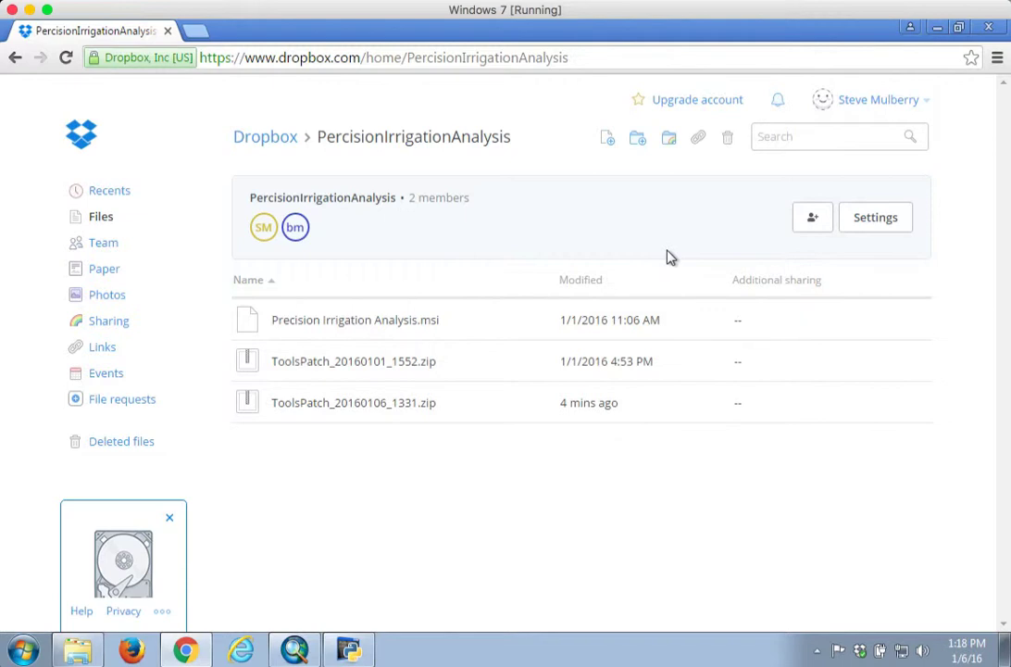
click(937, 30)
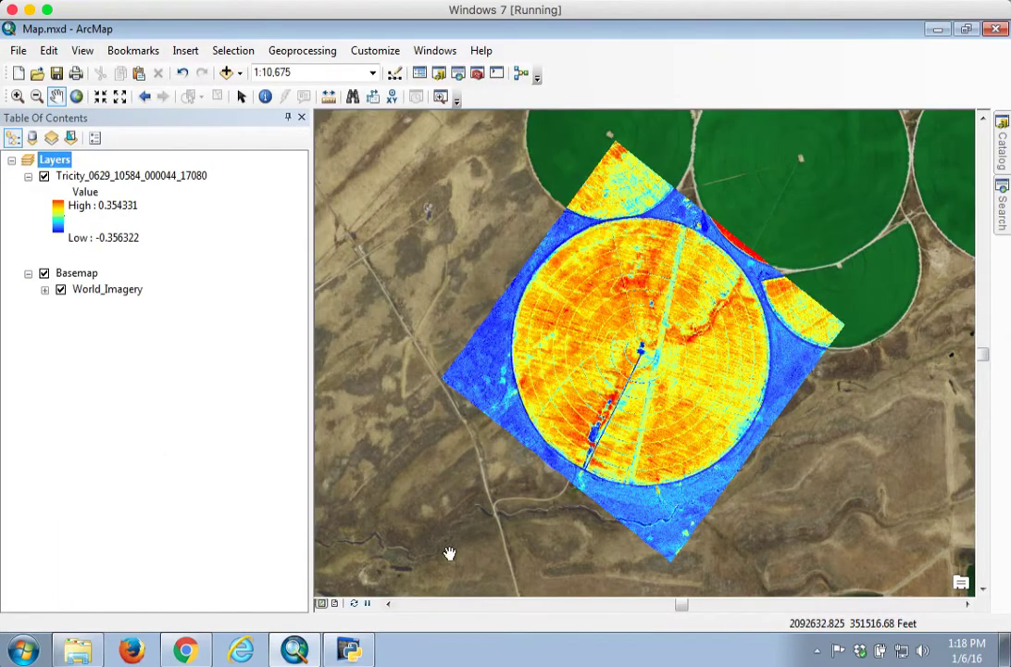
Step: Browse the Catalog through Folder Connections to the AGRI_NW farm folder's Data.gdb and Map.mxd
click(1000, 156)
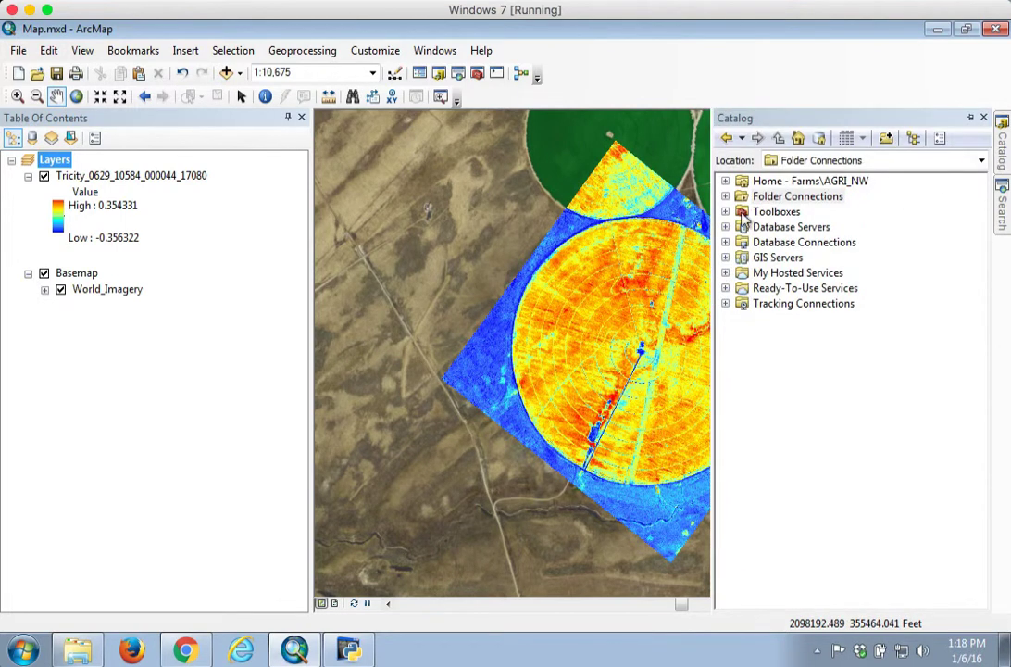
click(725, 196)
click(742, 227)
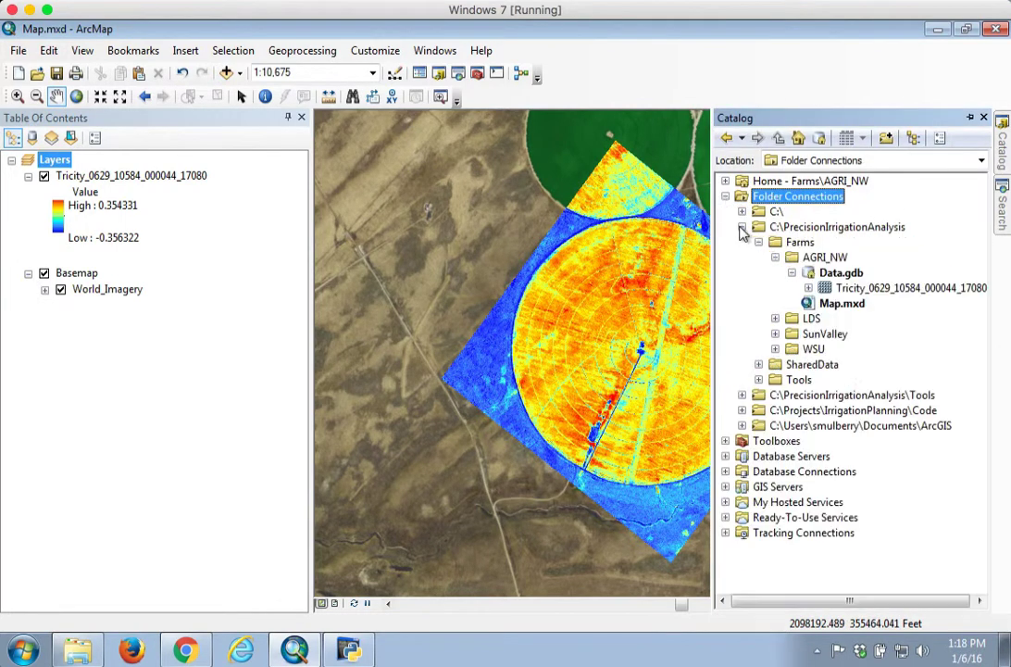
click(775, 257)
click(813, 259)
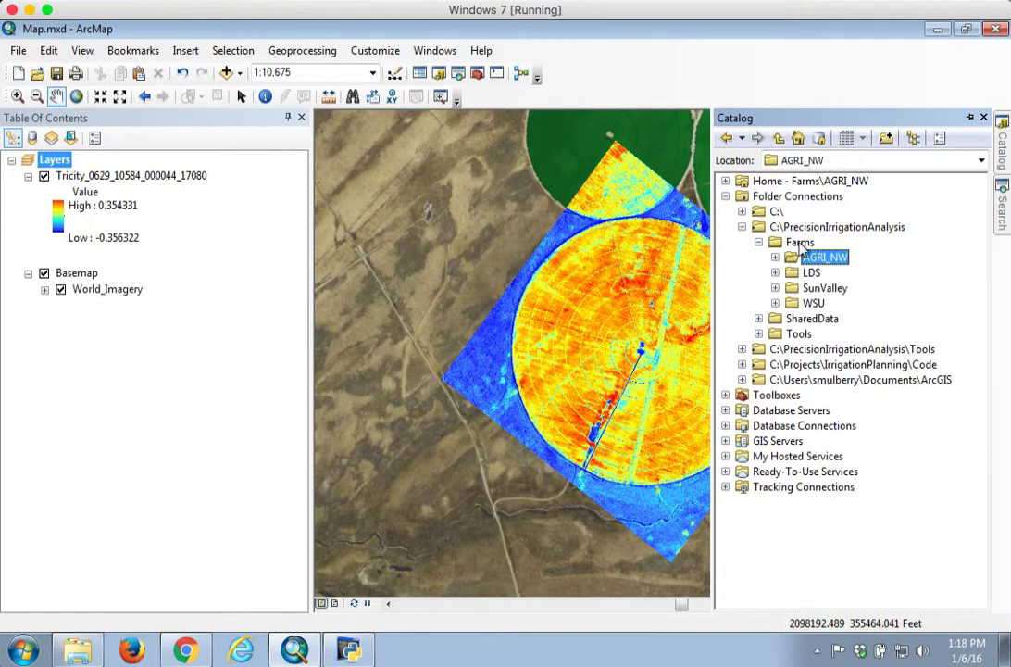
click(775, 257)
click(836, 273)
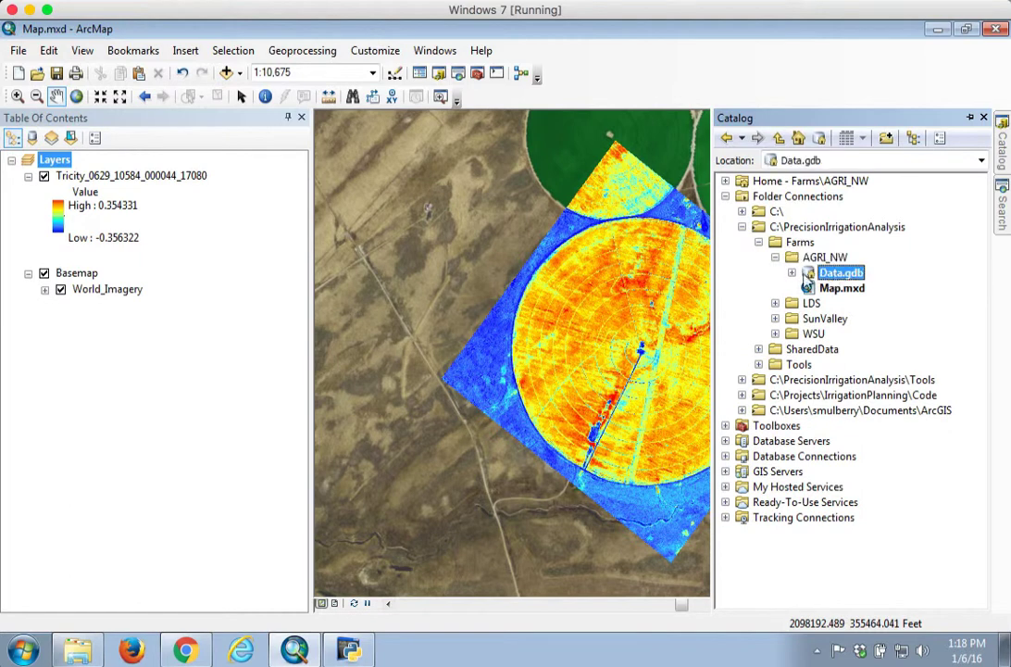
click(793, 274)
right_click(830, 274)
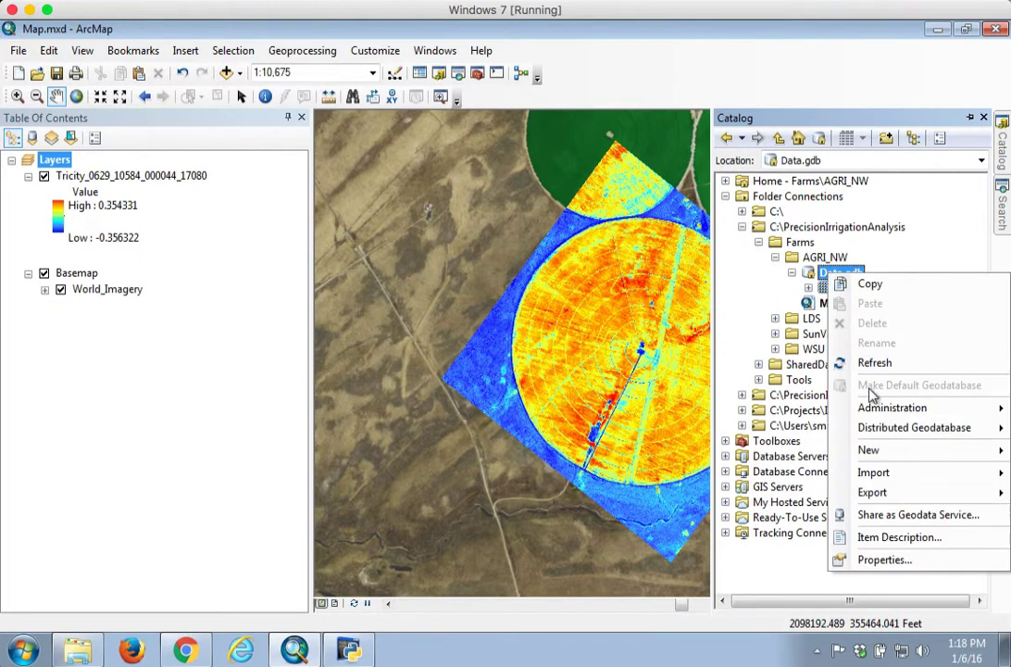
click(793, 274)
click(837, 288)
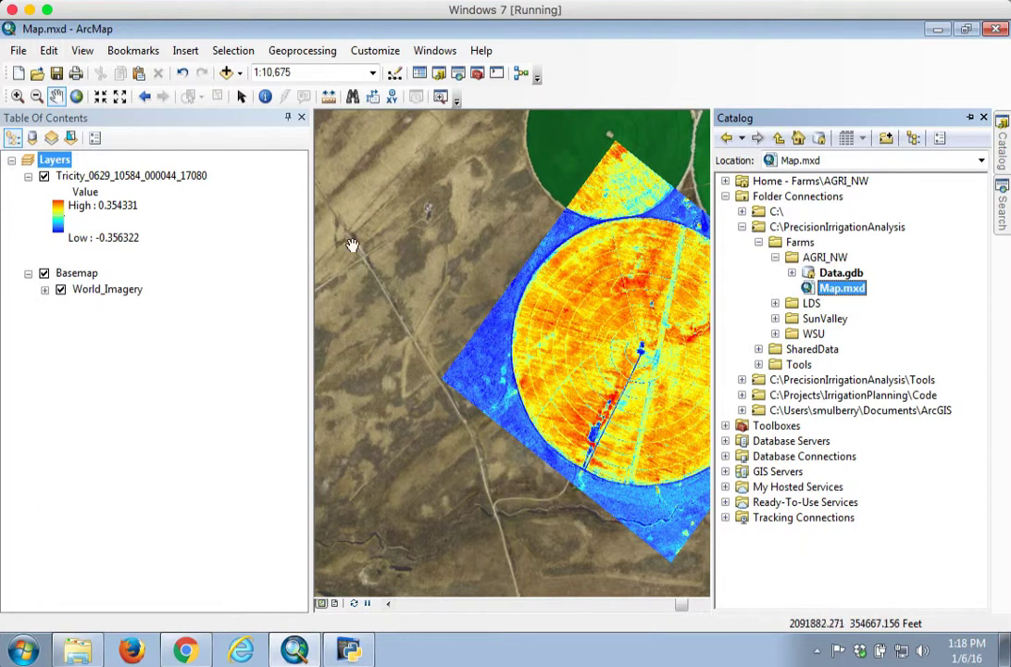
Step: Inspect the Layers data frame's coordinate system in its properties without changing it
right_click(47, 159)
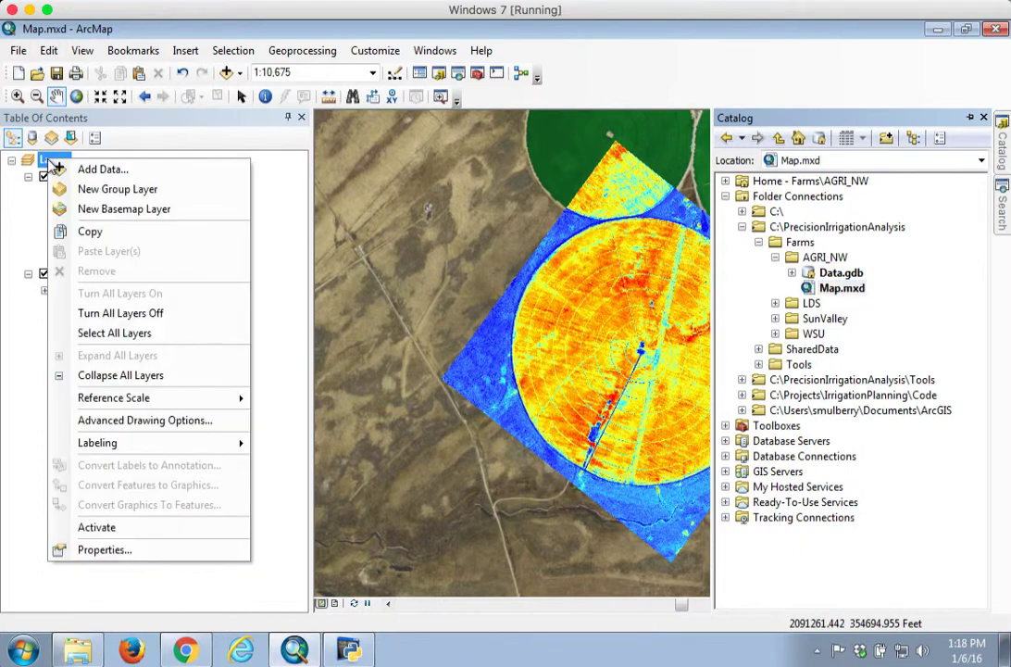
click(105, 549)
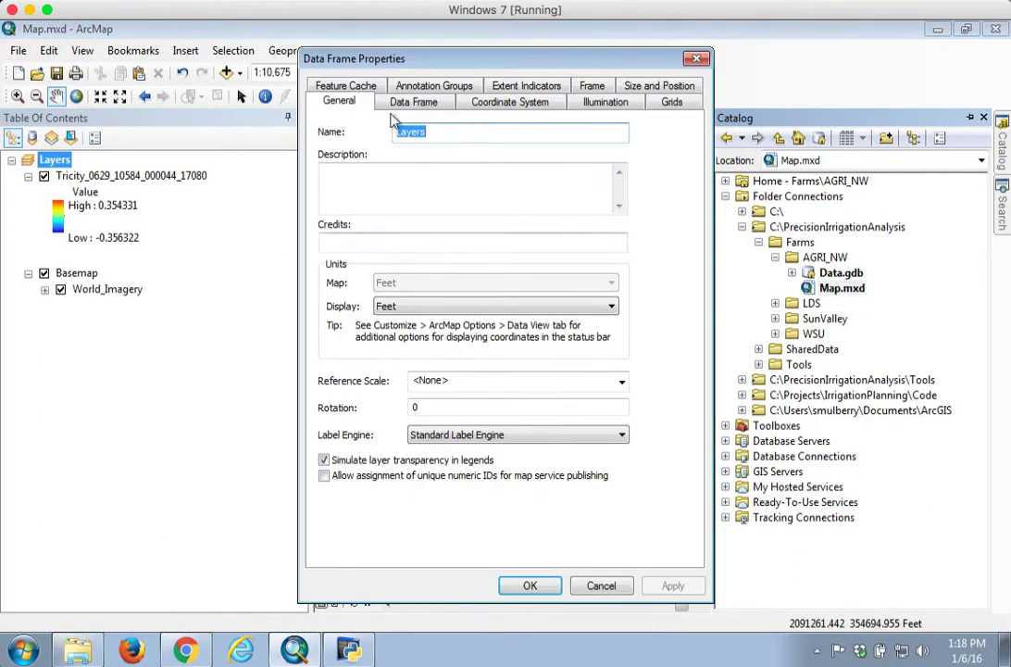
click(468, 104)
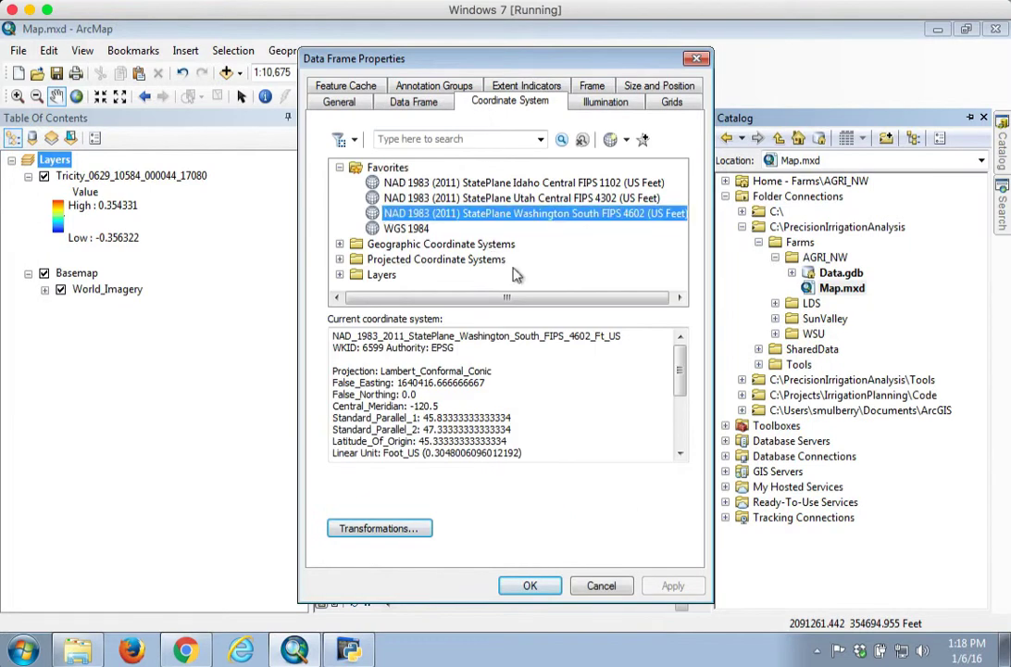
drag(423, 336, 563, 356)
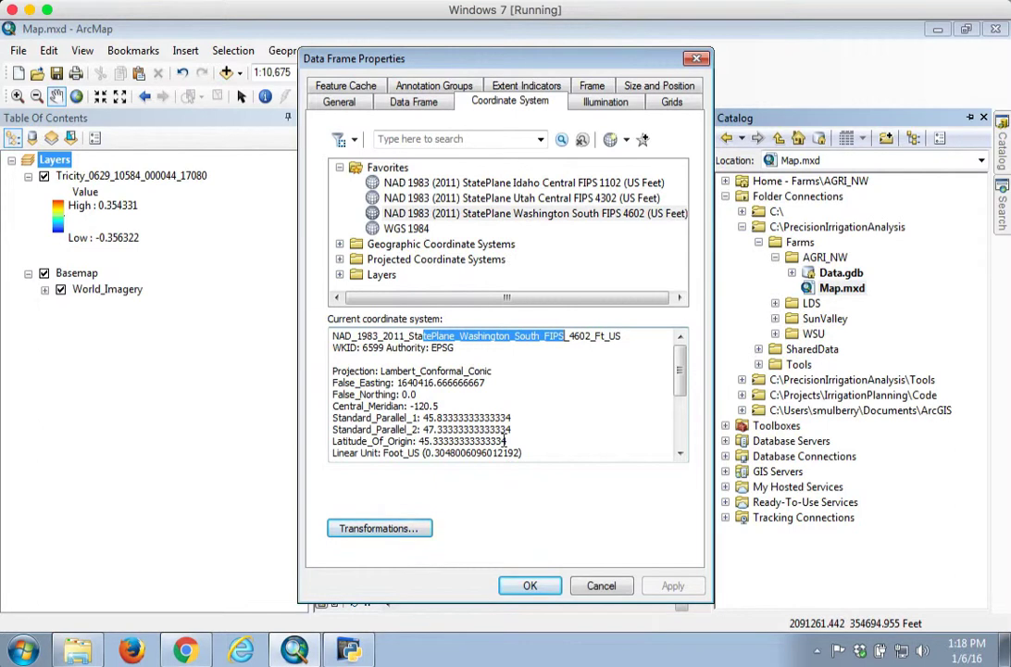
click(596, 584)
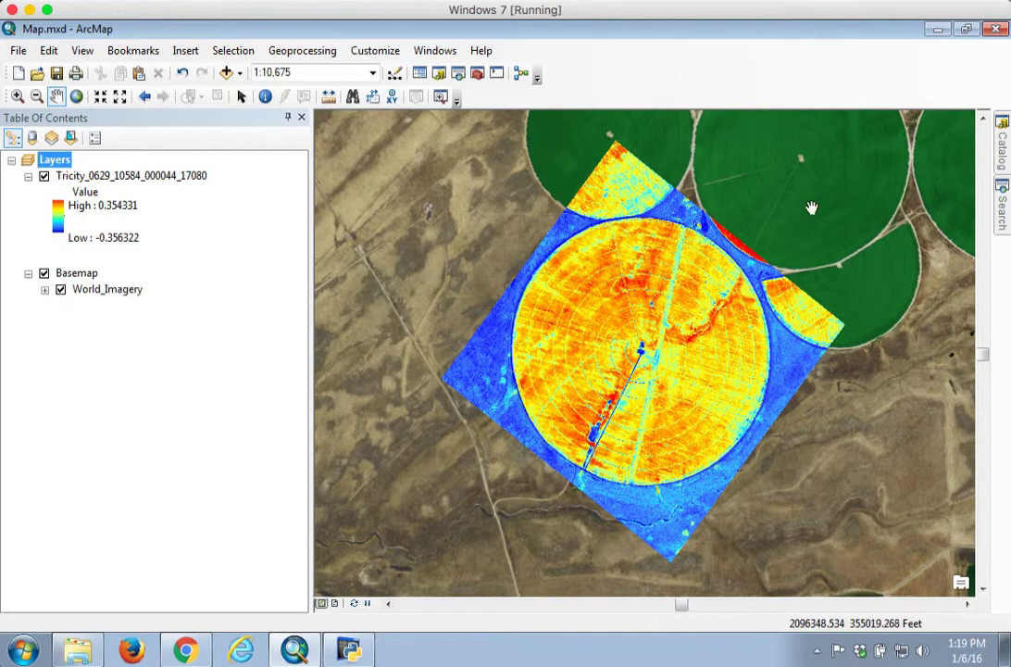
Step: Expand Data.gdb in the Catalog to examine the Tricity raster it contains
click(1003, 148)
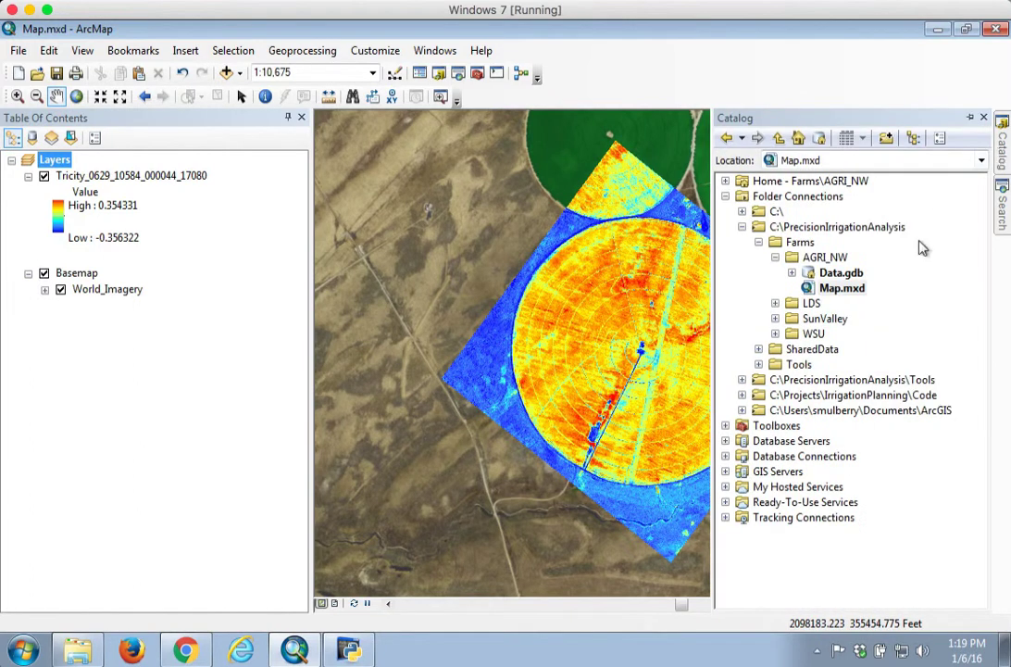
click(791, 273)
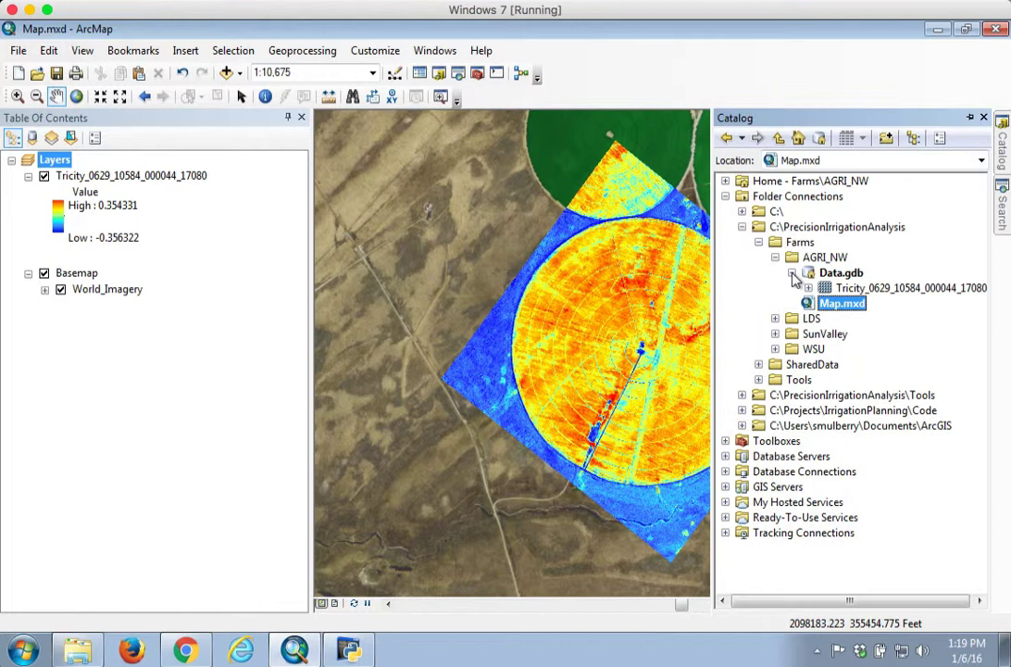
click(847, 274)
click(854, 291)
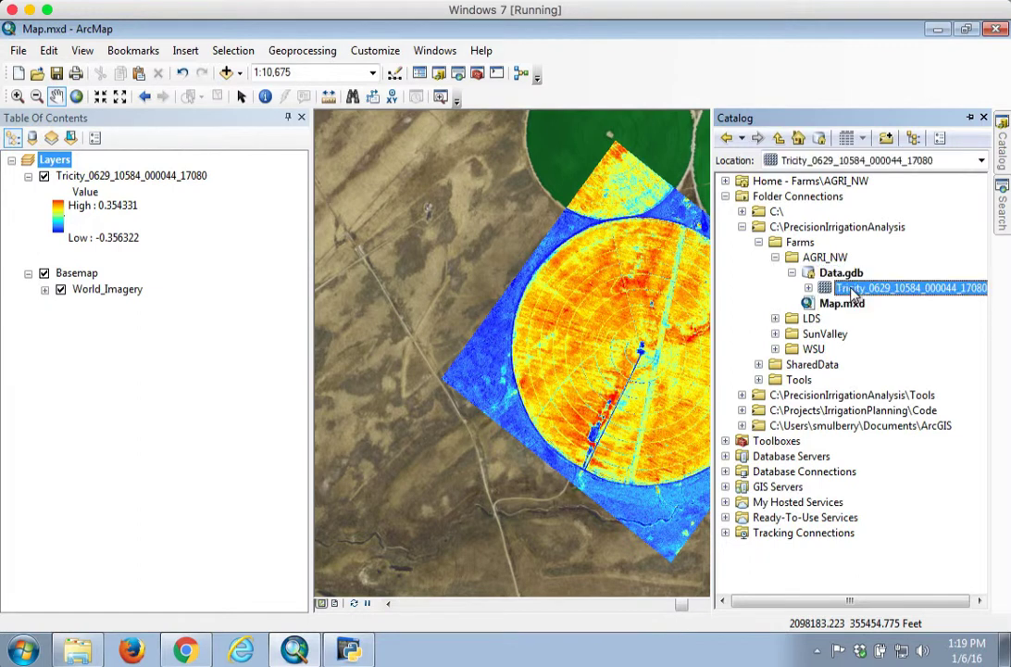
click(844, 274)
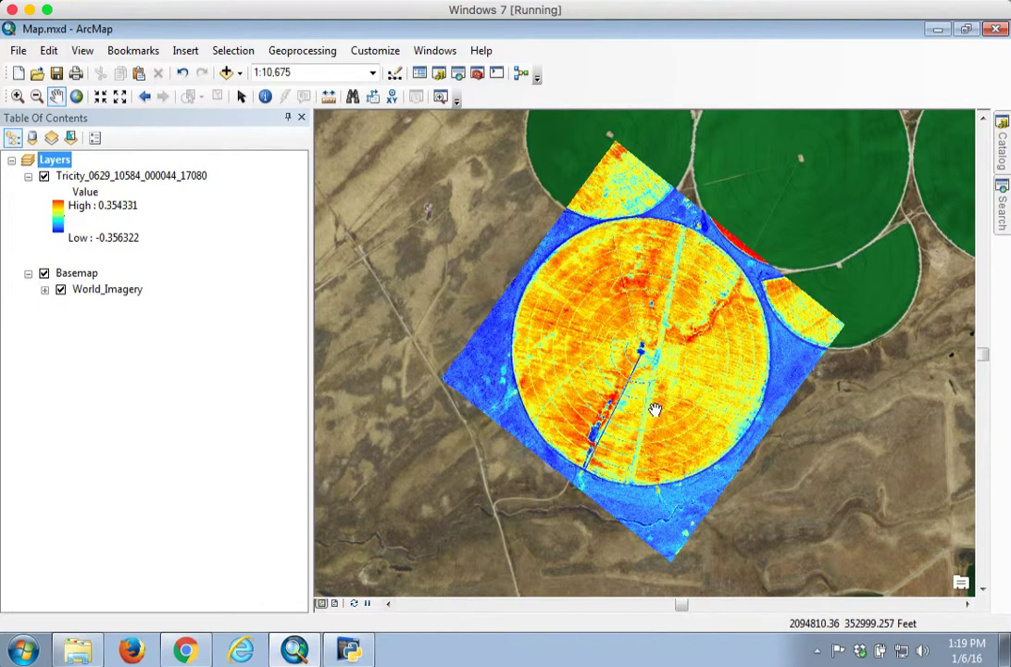
Step: Open the Raster to Point tool from the Conversion Tools' From Raster toolset
mouse_move(1002, 209)
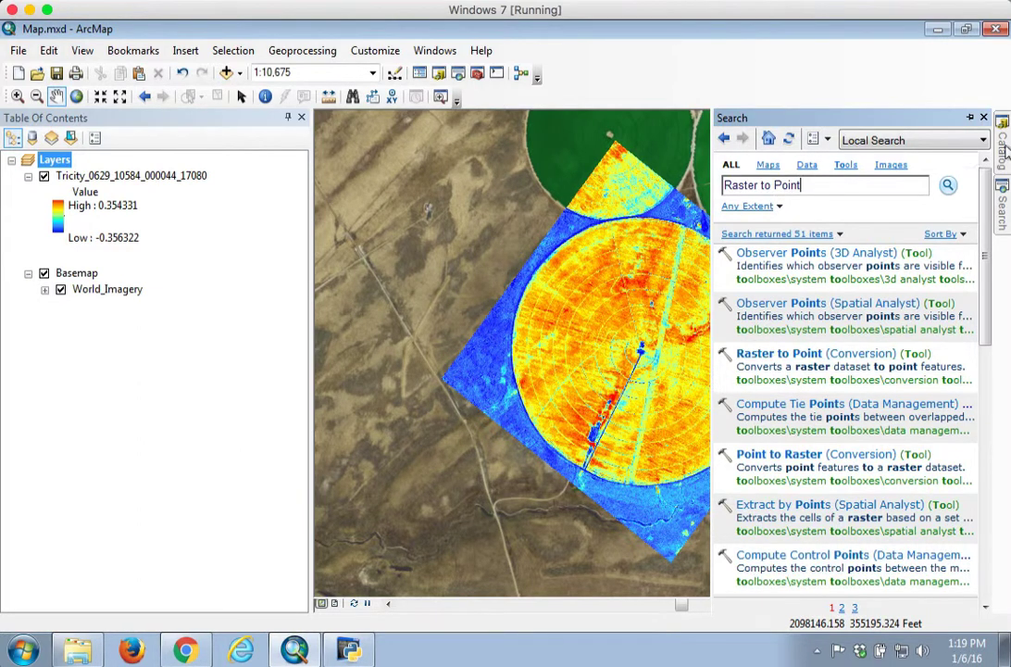
mouse_move(1002, 150)
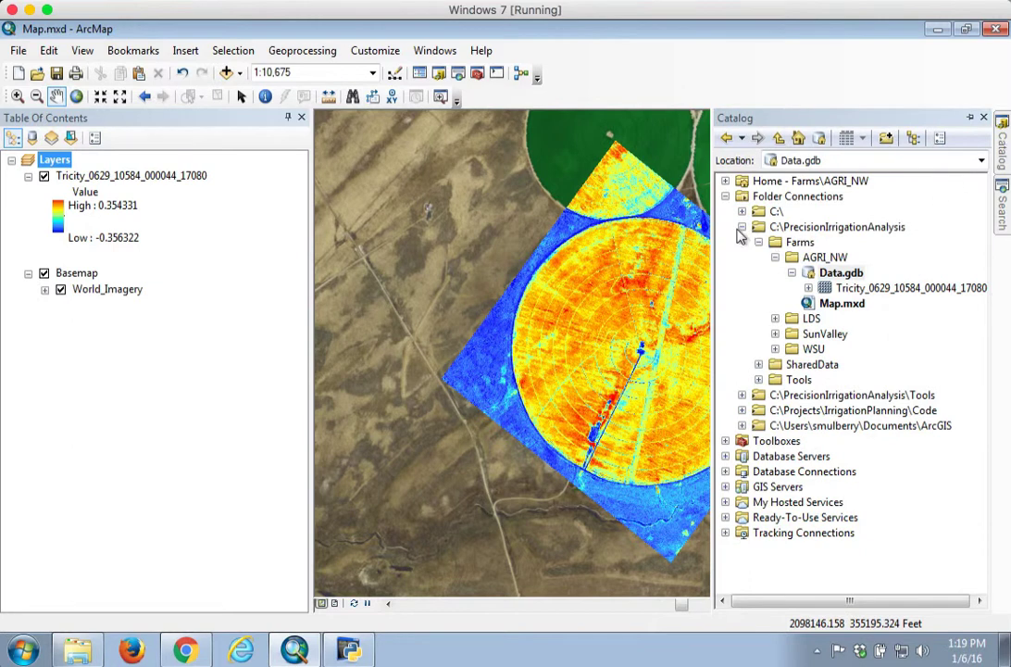
click(741, 227)
click(725, 196)
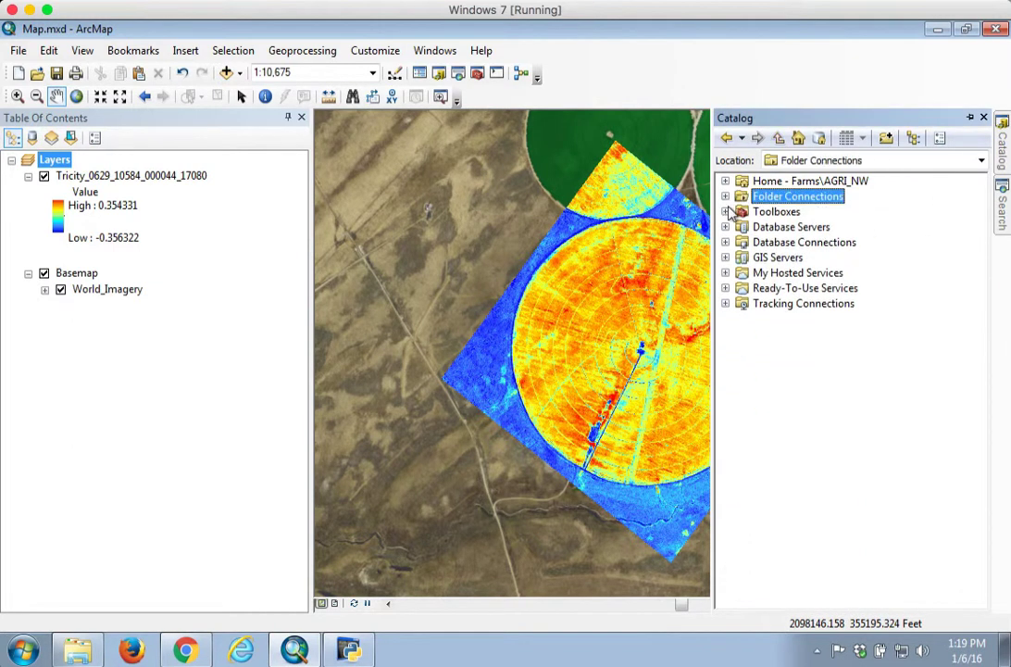
click(725, 212)
click(742, 241)
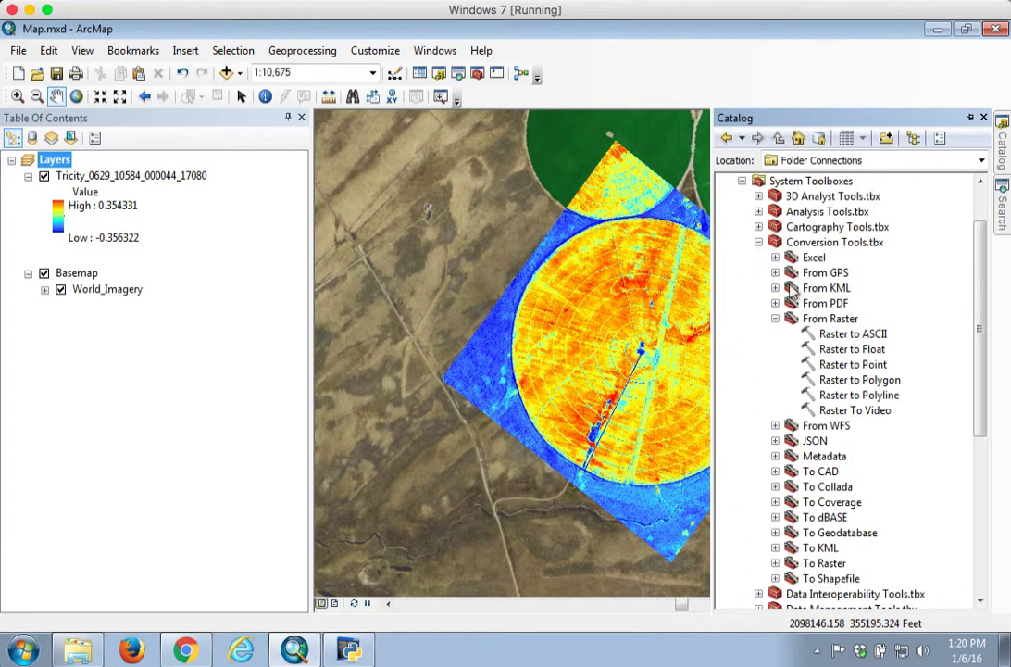
click(802, 245)
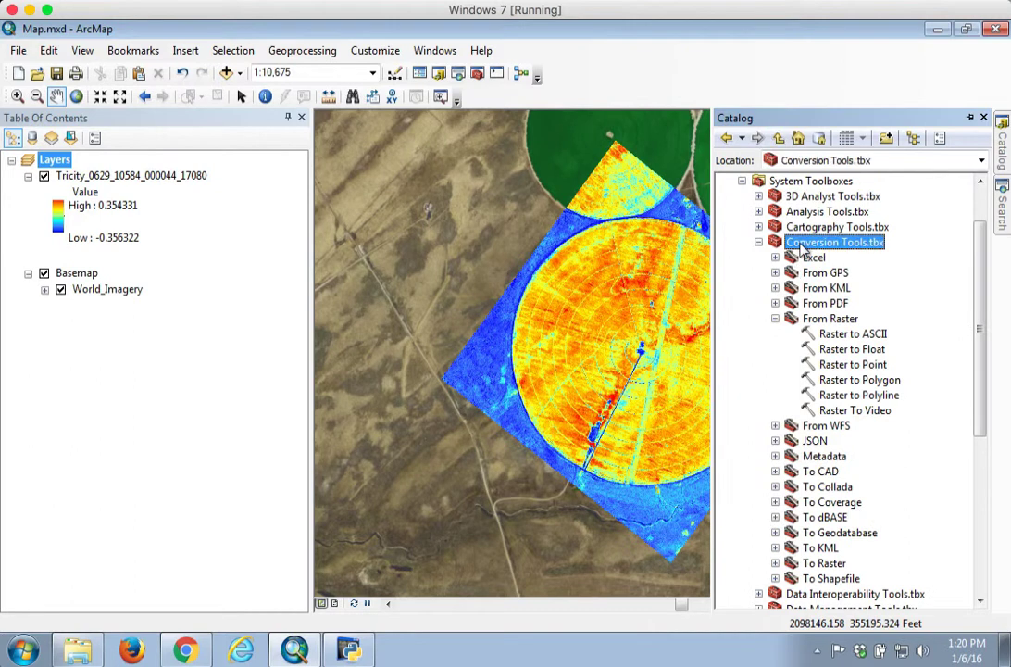
click(817, 319)
click(838, 365)
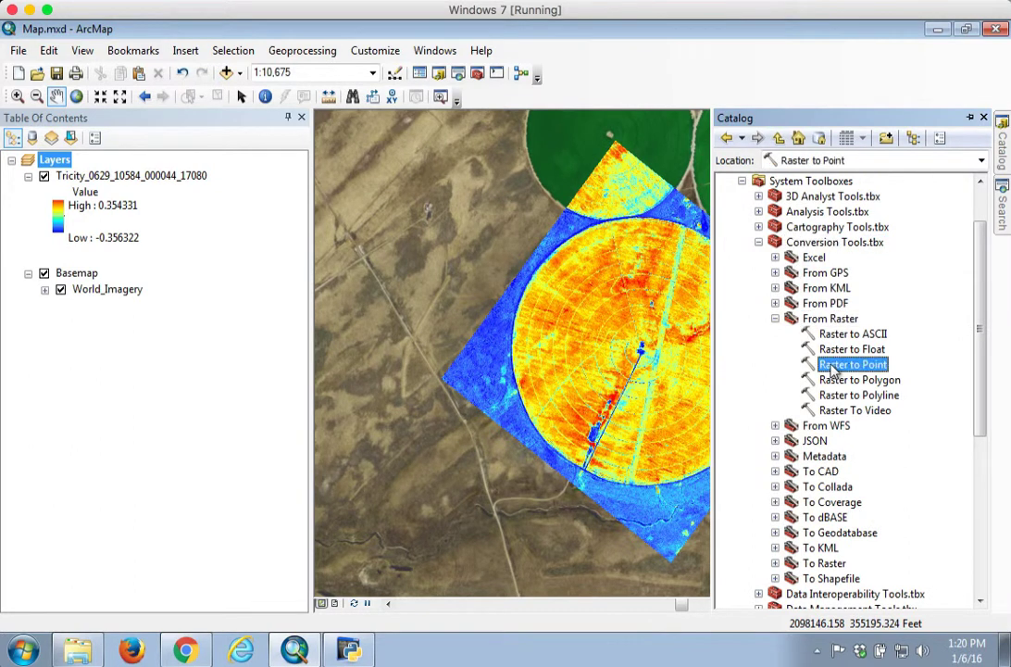
double_click(841, 366)
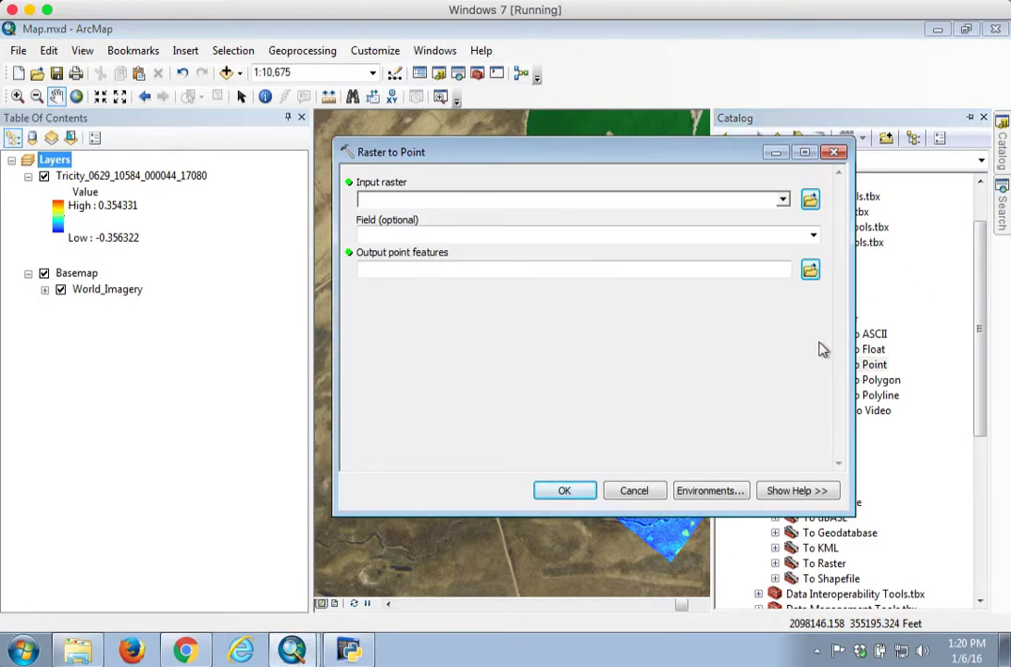
Step: Set the input raster to Tricity_0629_10584_000044_17080 and copy its name
click(782, 199)
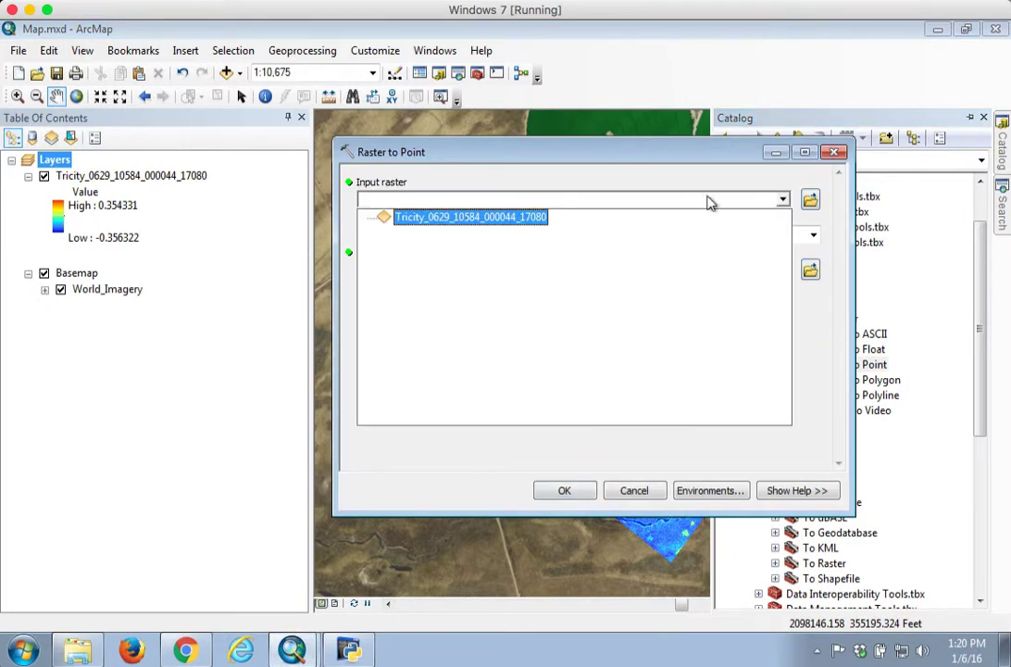
click(440, 220)
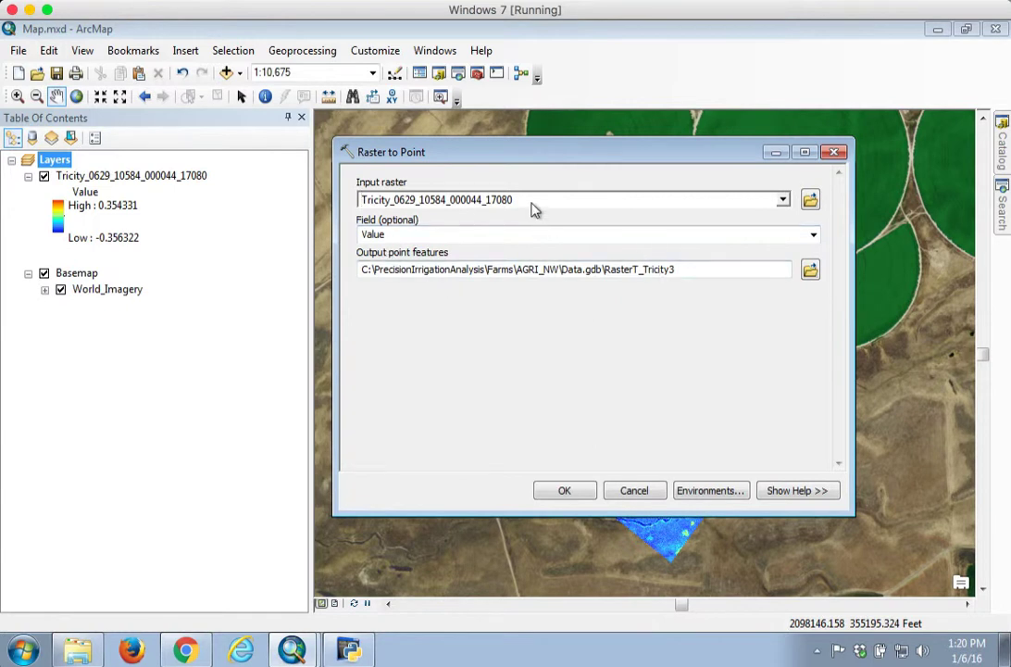
drag(537, 198, 363, 212)
right_click(369, 206)
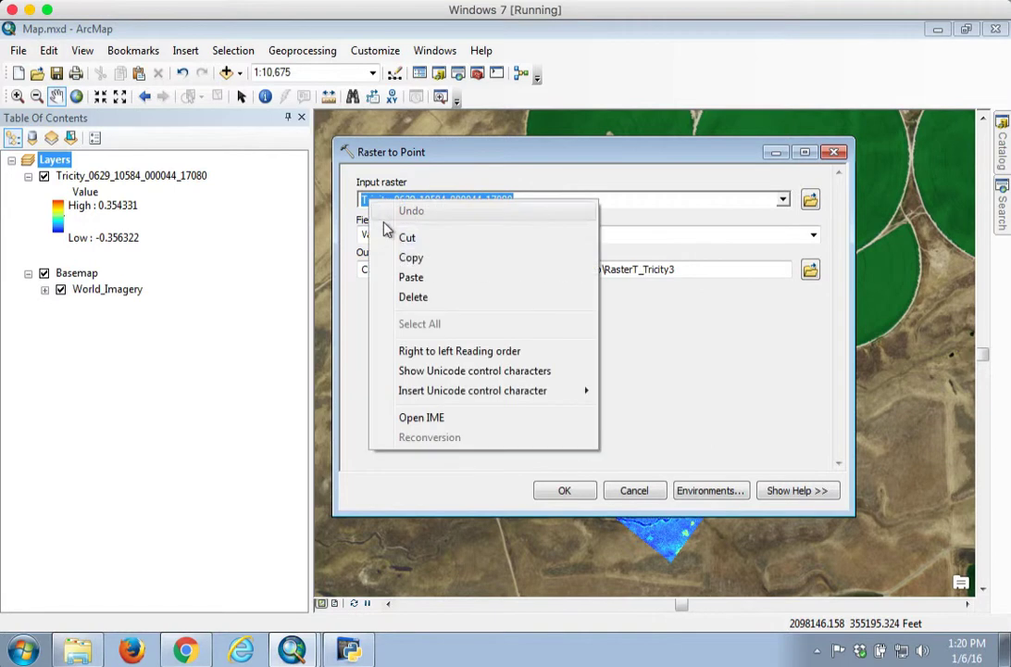
click(413, 257)
Step: Paste the raster name as the output feature name in Data.gdb, replacing its Tricity prefix with NDVI
click(635, 269)
drag(691, 270, 610, 278)
right_click(621, 276)
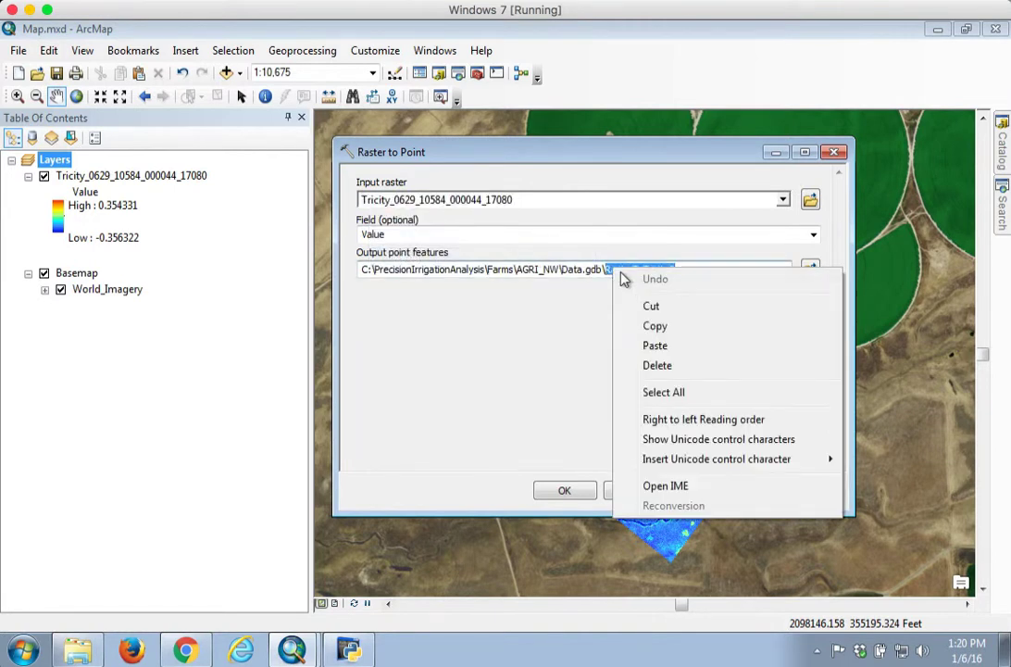
click(654, 346)
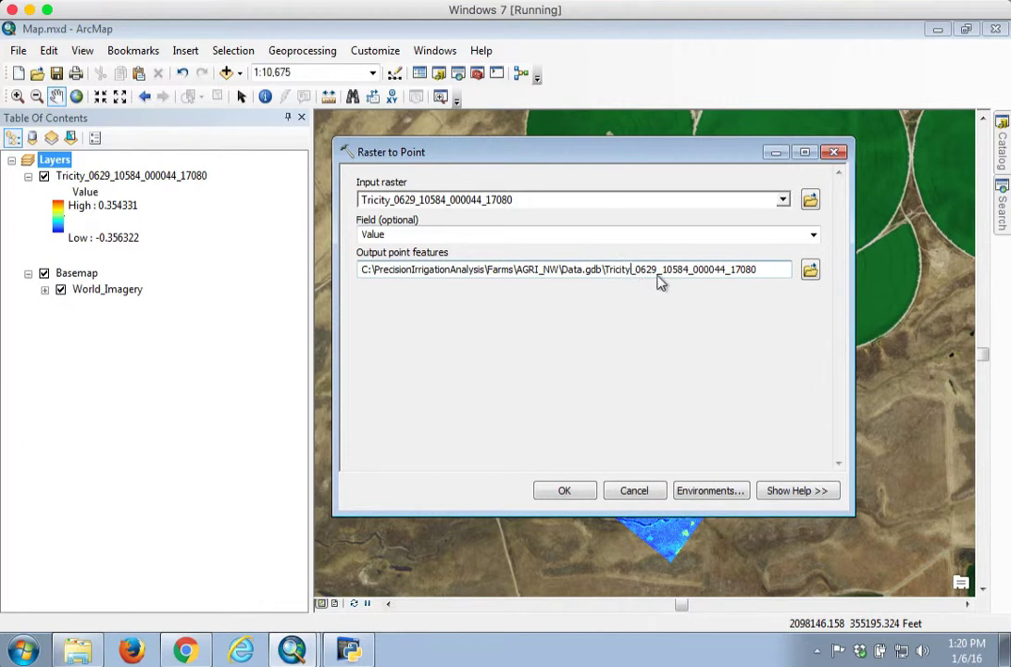
key(BackSpace)
key(BackSpace)
key(BackSpace)
key(BackSpace)
key(BackSpace)
key(BackSpace)
key(BackSpace)
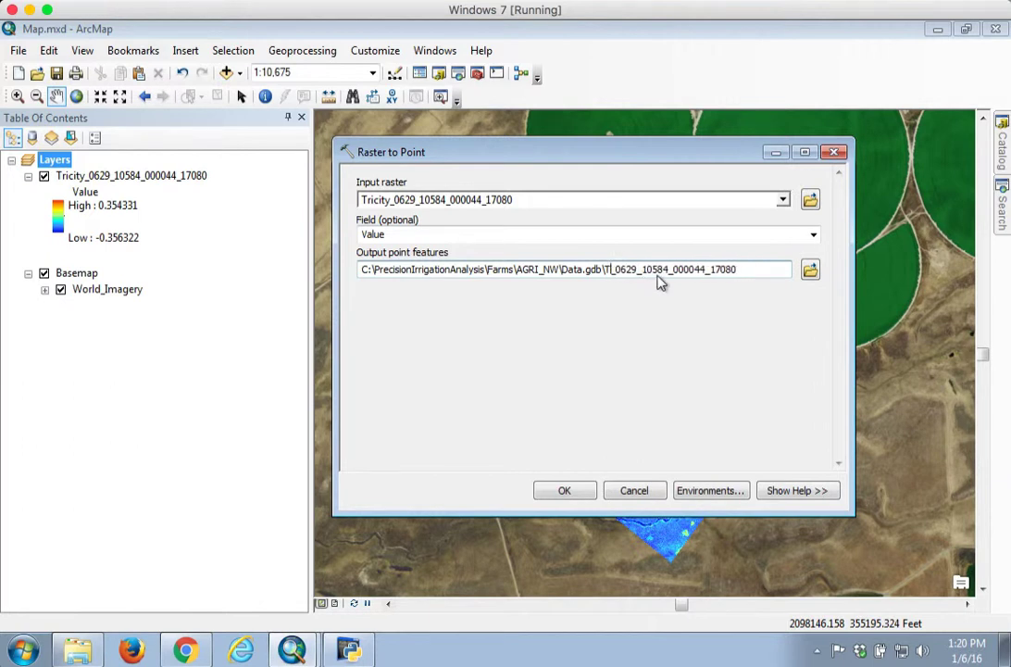
text(NDVI)
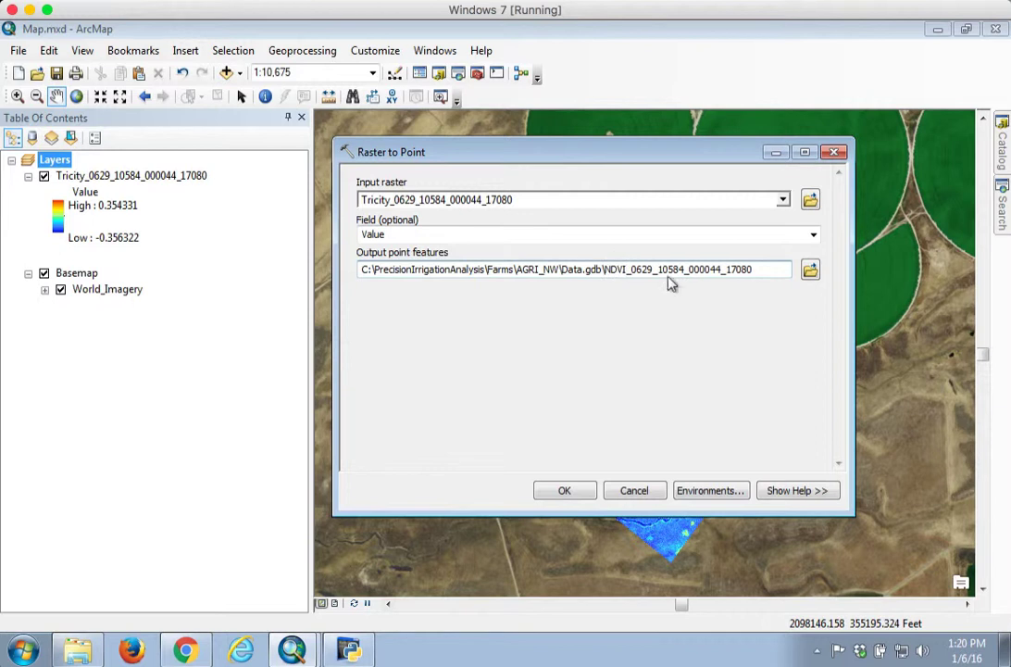
Step: Rename the output point features to NDVI_Pivot_1 and run the tool
drag(764, 279, 639, 281)
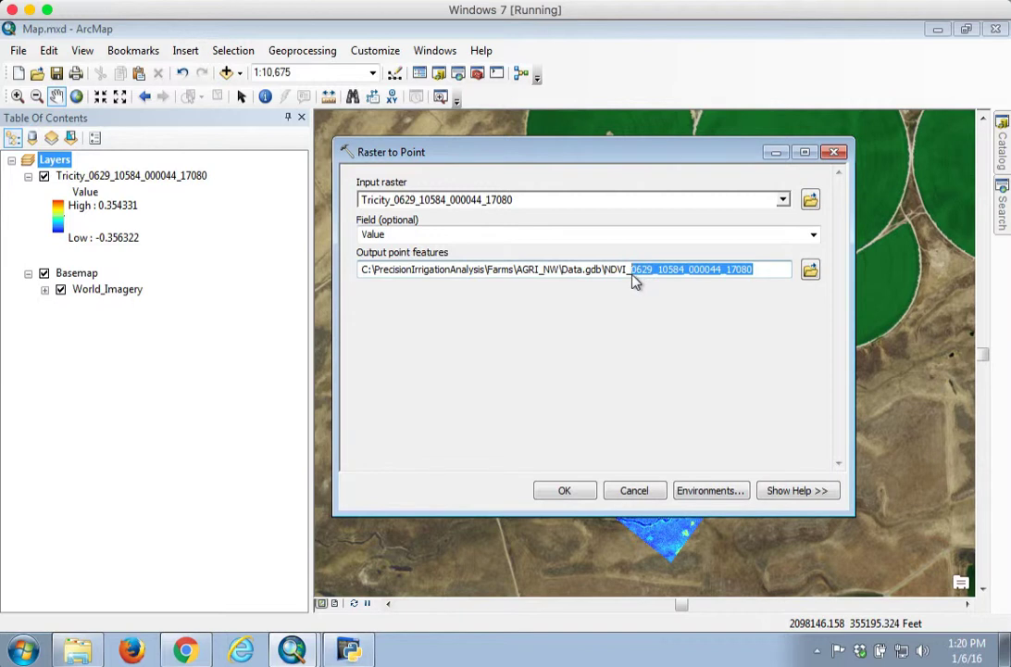
text(Pivao)
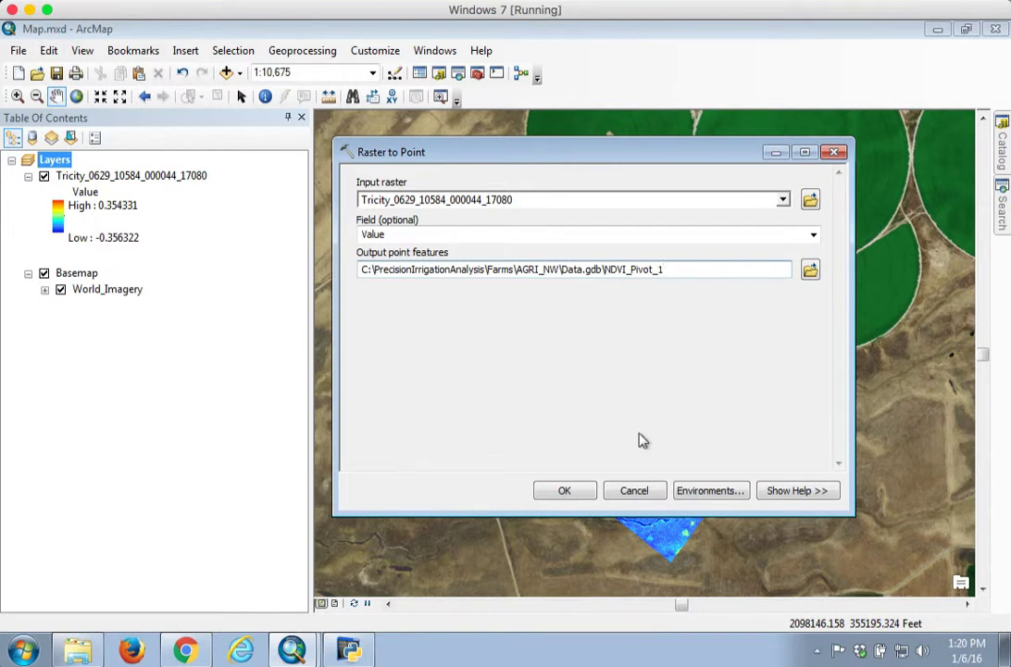
click(575, 489)
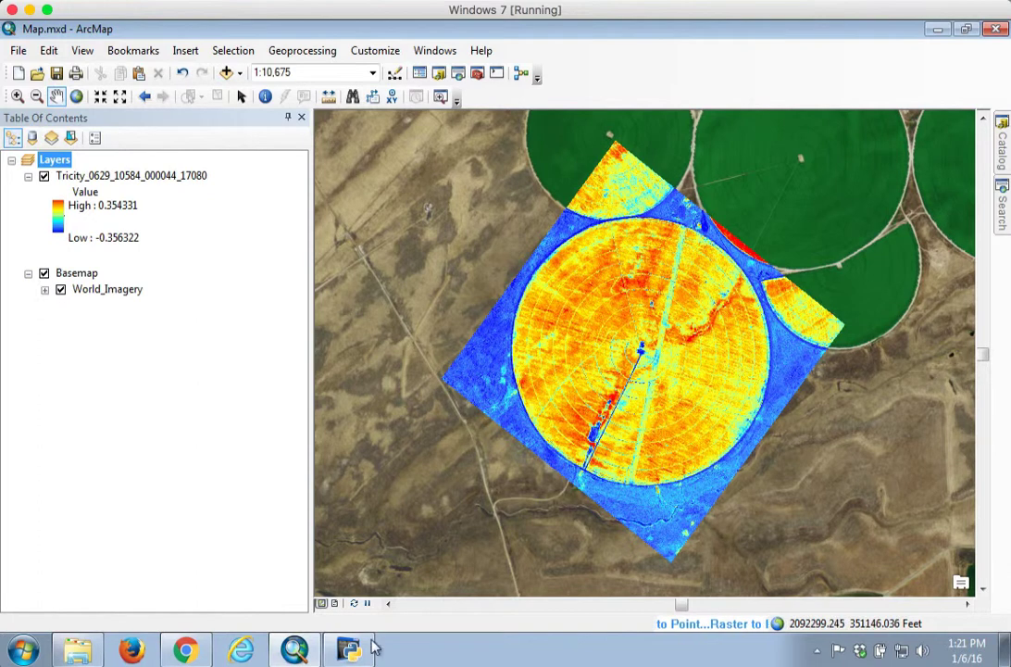
mouse_move(348, 651)
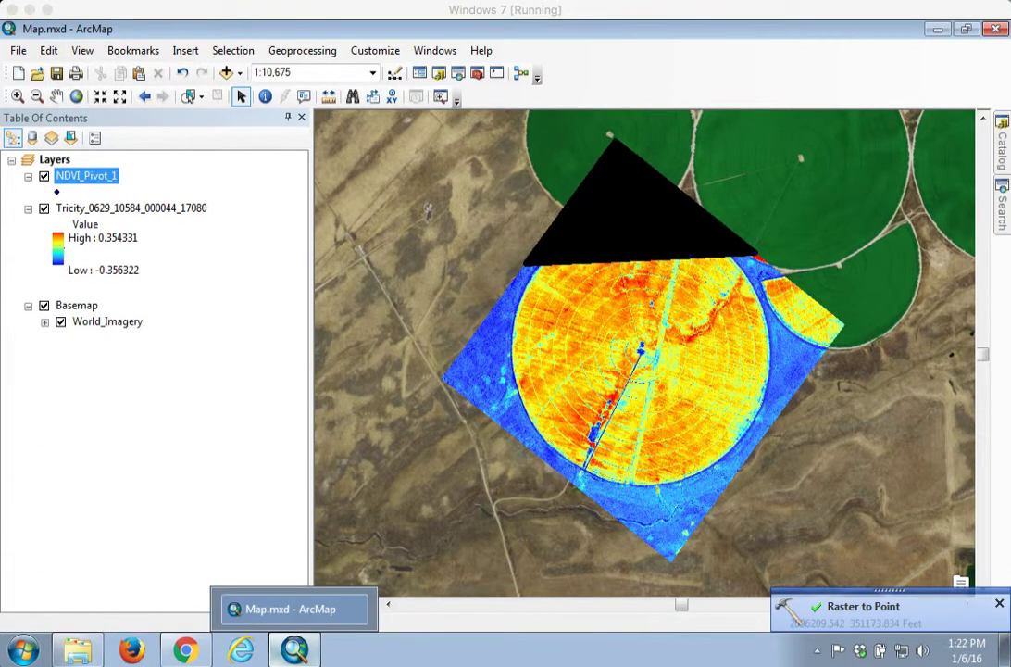
Step: Refresh Data.gdb in the Catalog and select the new NDVI_Pivot_1 point feature class
click(1000, 605)
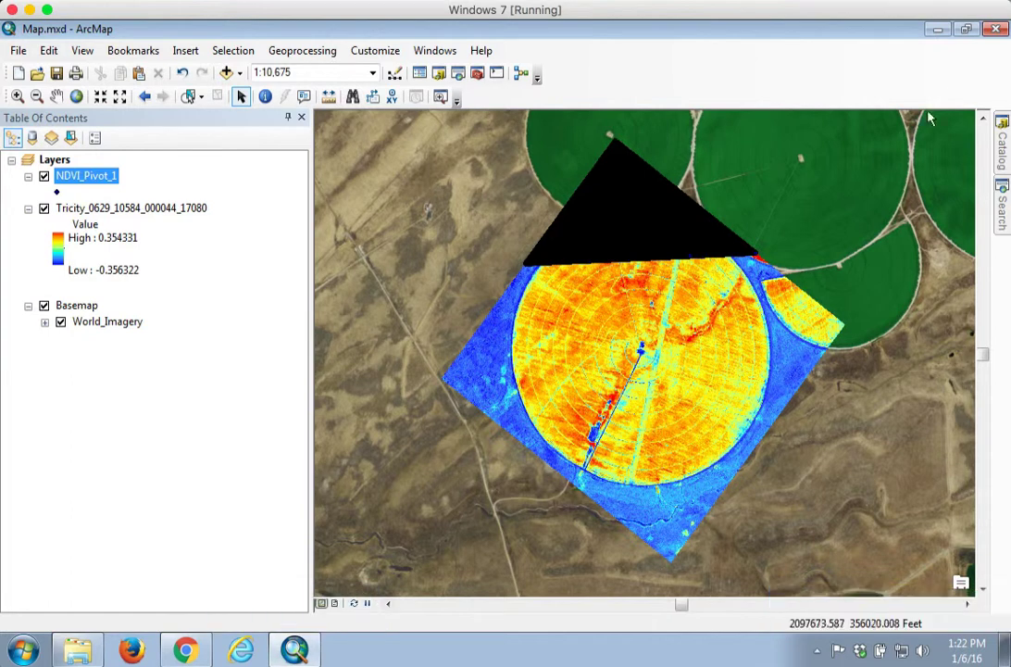
click(1003, 143)
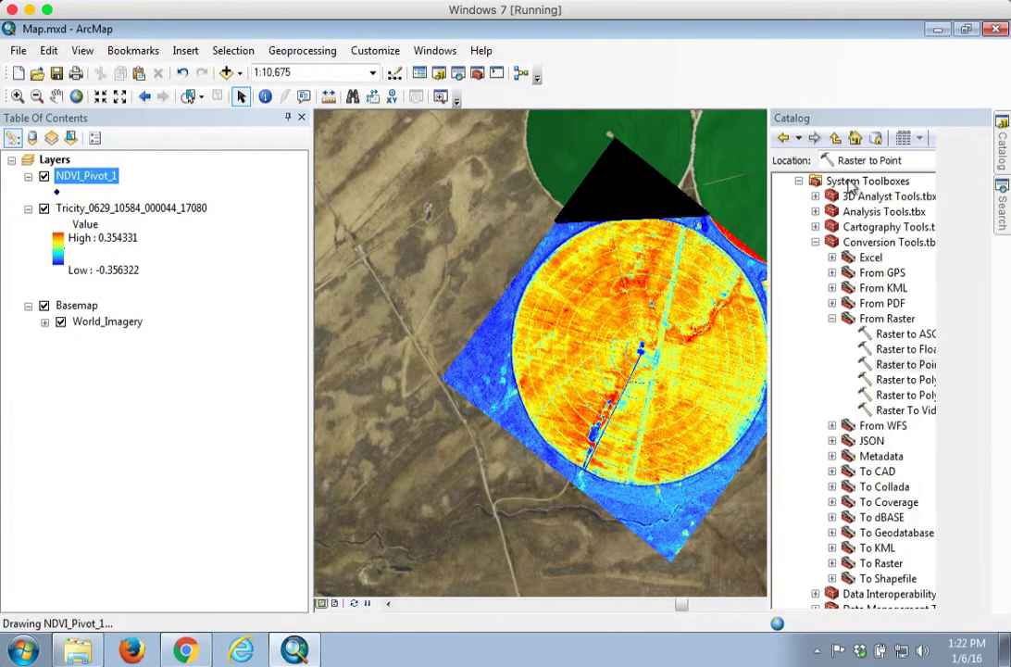
click(810, 180)
click(742, 181)
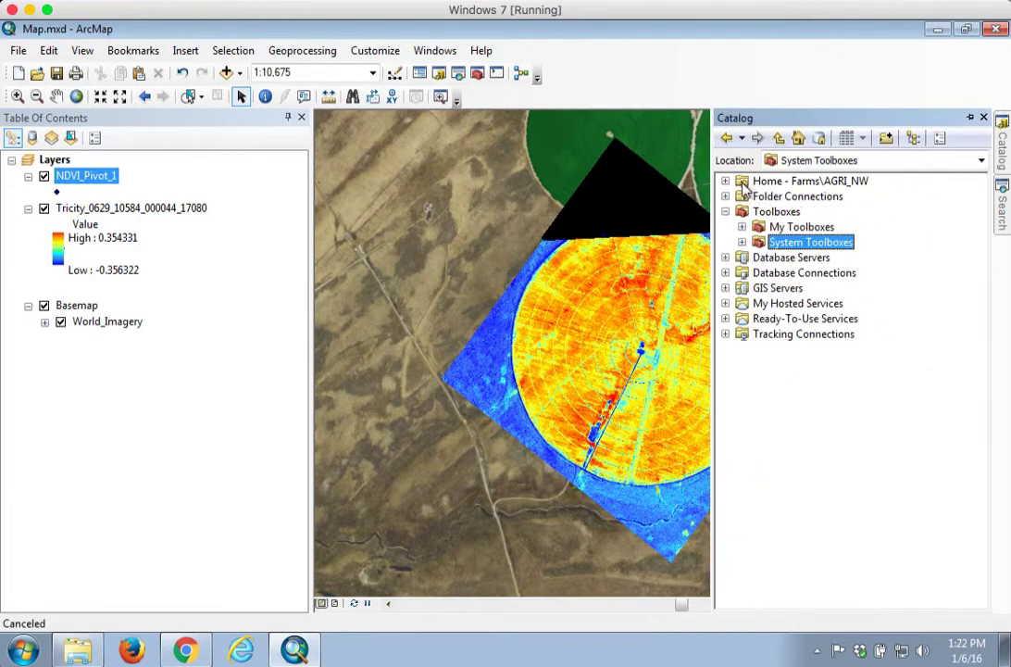
click(725, 196)
click(742, 227)
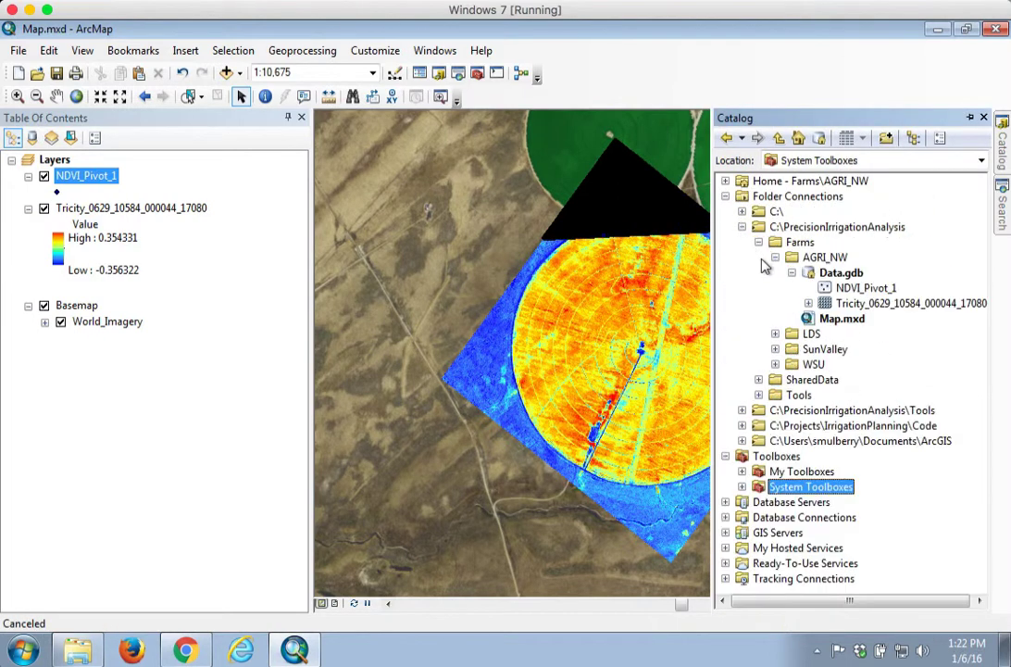
right_click(833, 273)
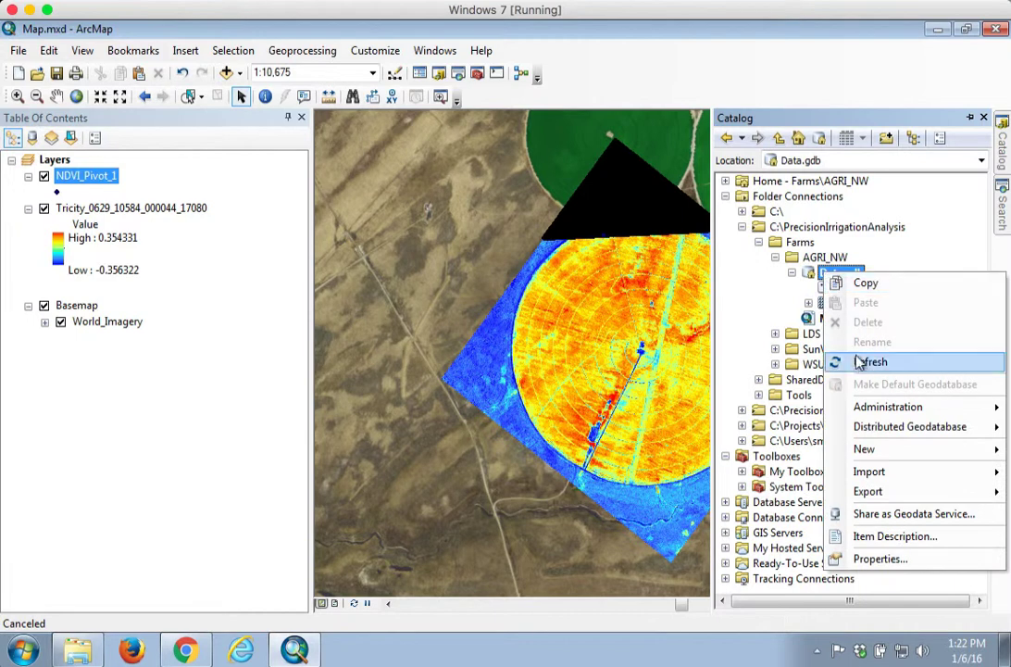
click(858, 360)
click(847, 289)
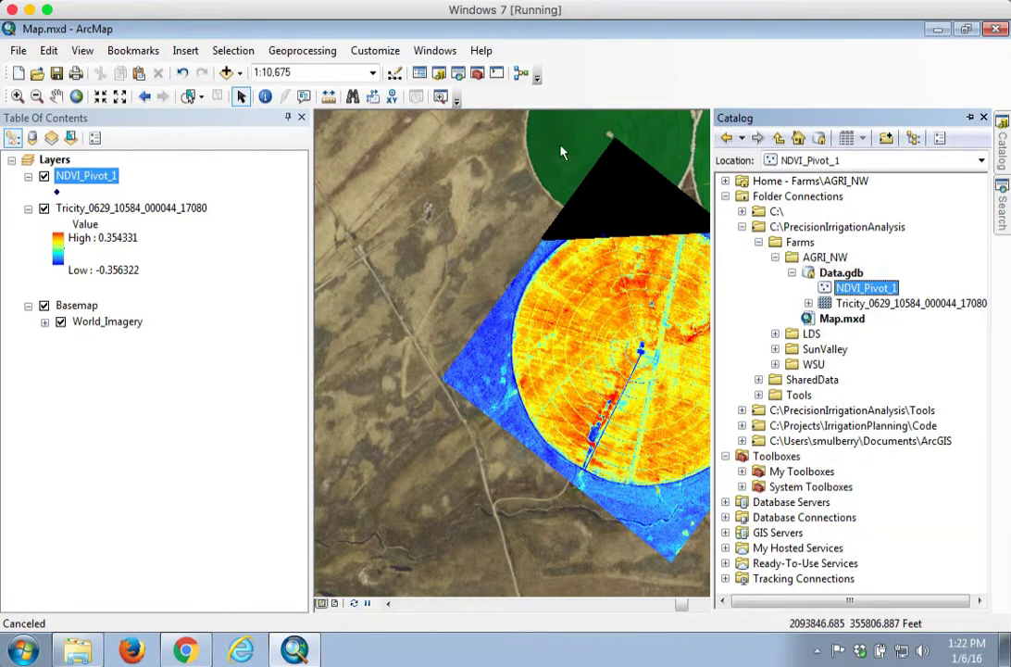
Step: Open the attribute table of the NDVI_Pivot_1 layer to inspect its fields, then close it
right_click(97, 177)
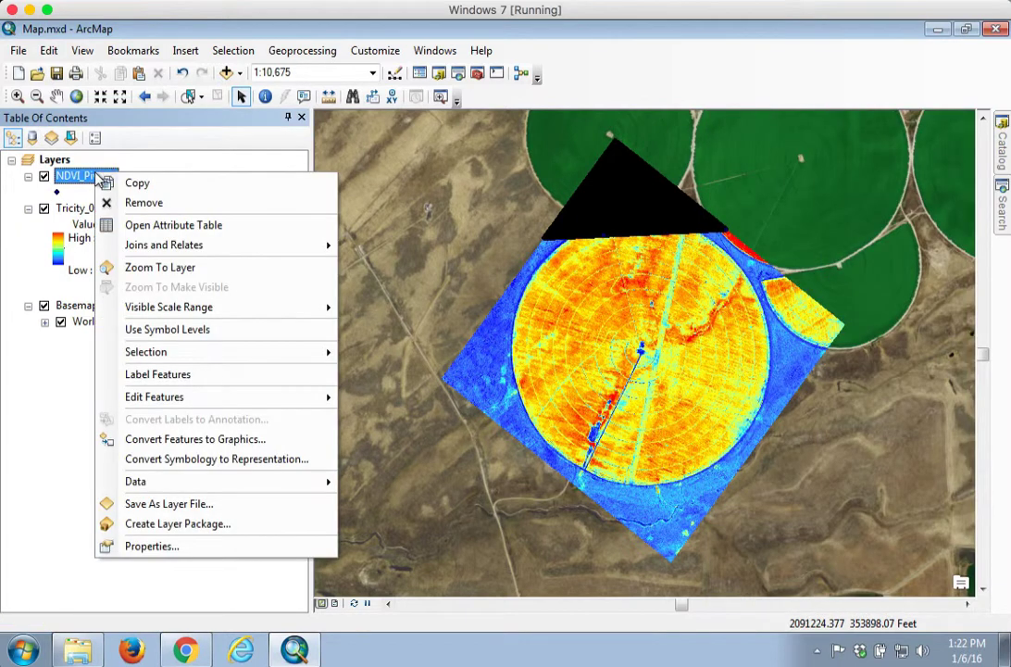
click(139, 224)
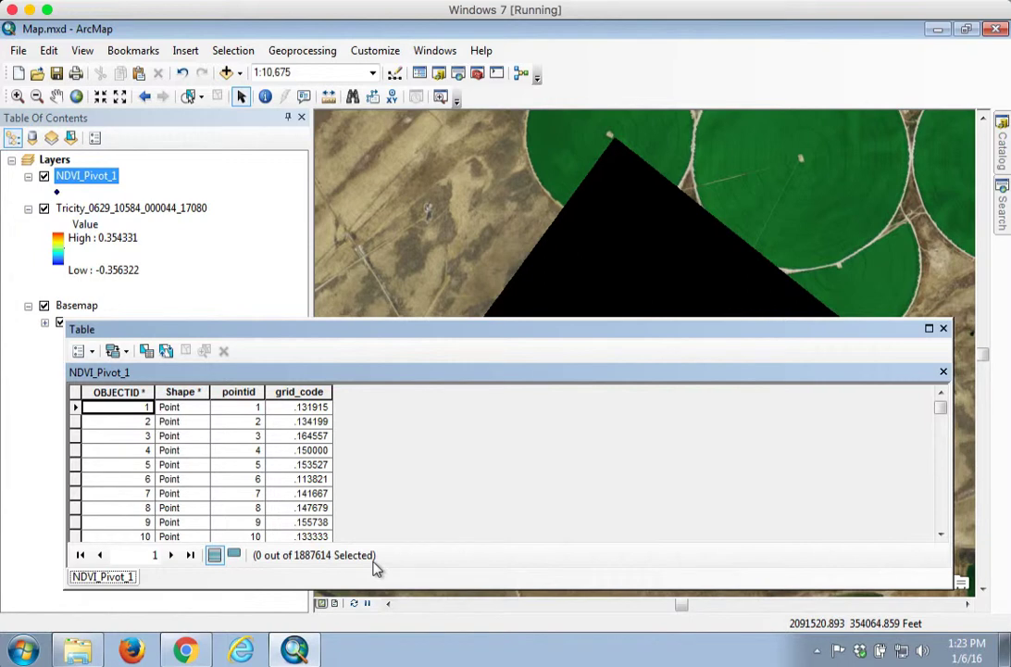
click(945, 330)
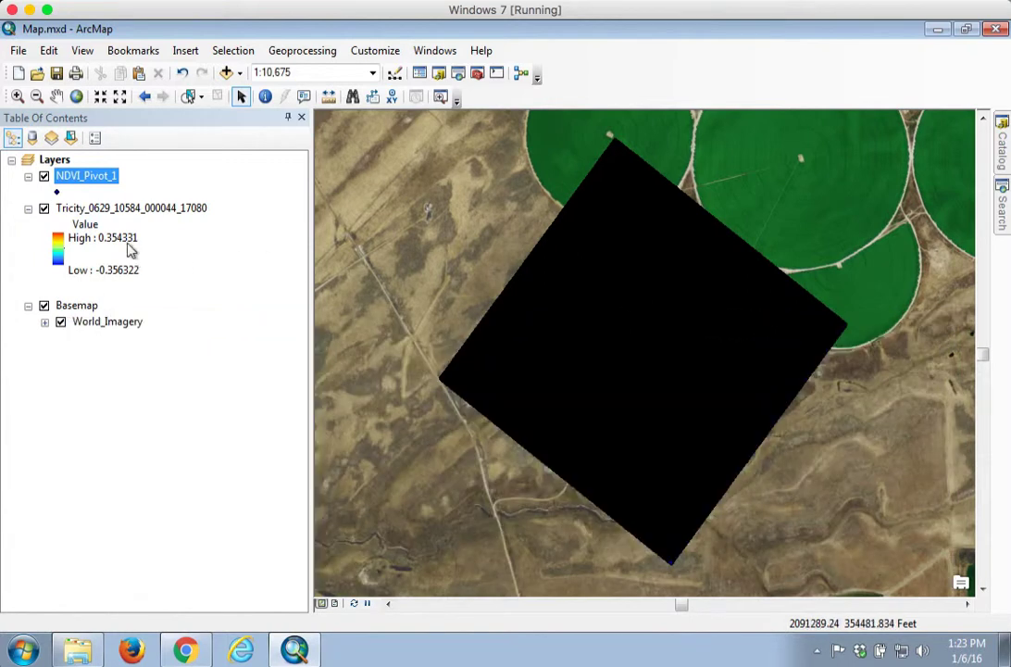
Step: Move the Tricity_0629_10584_000044_17080 raster layer above NDVI_Pivot_1 in the layer order
click(88, 208)
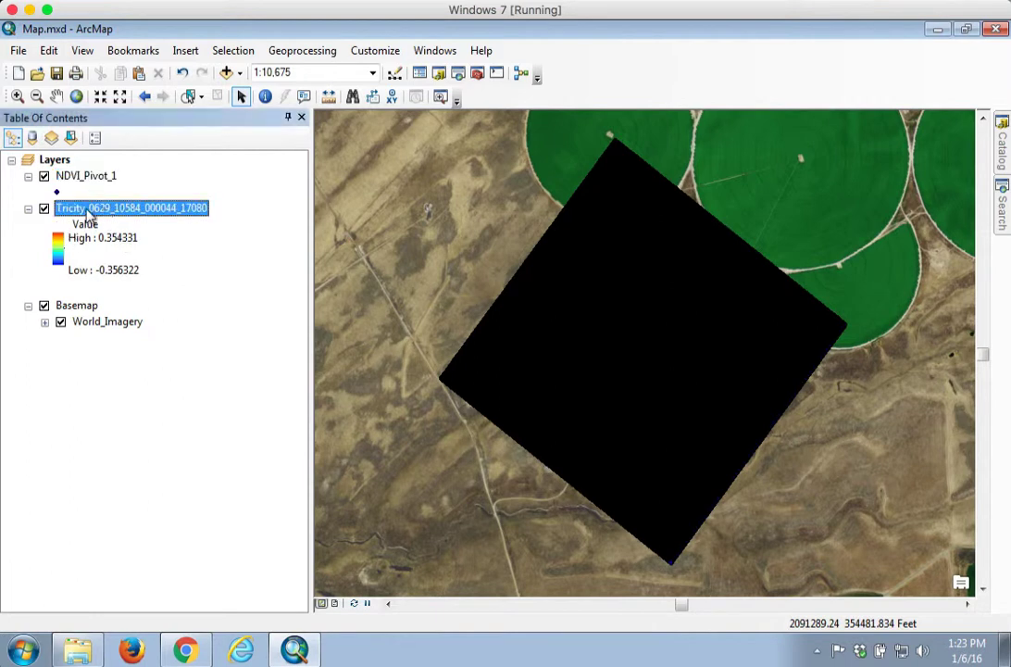
drag(88, 211, 74, 144)
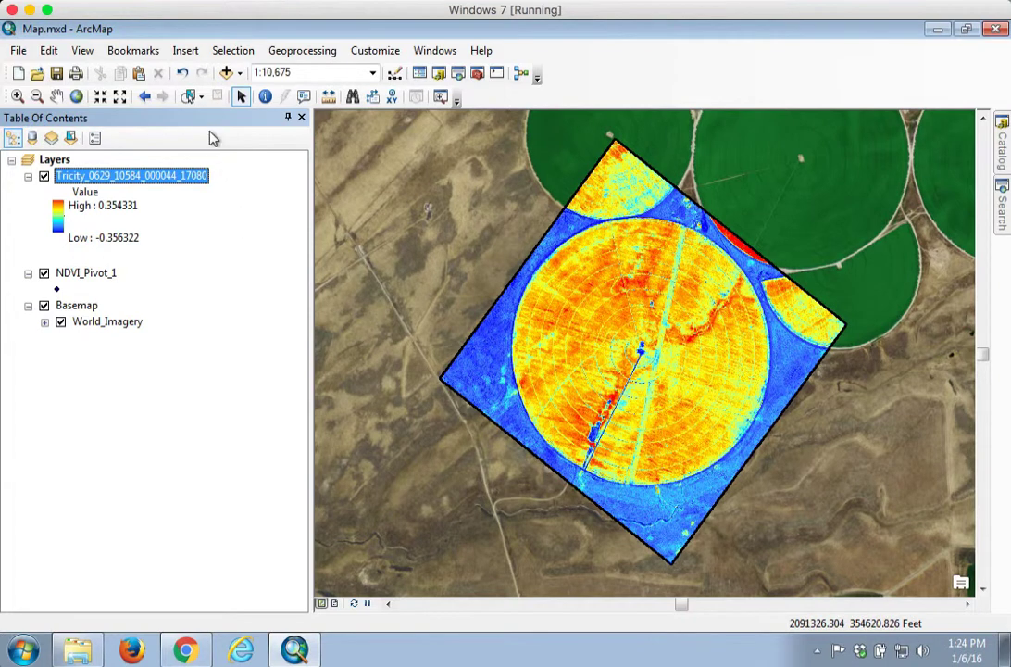
Step: Select the points inside the pivot field with Select by Circle, radius about 1373 ft from the pivot center
click(203, 98)
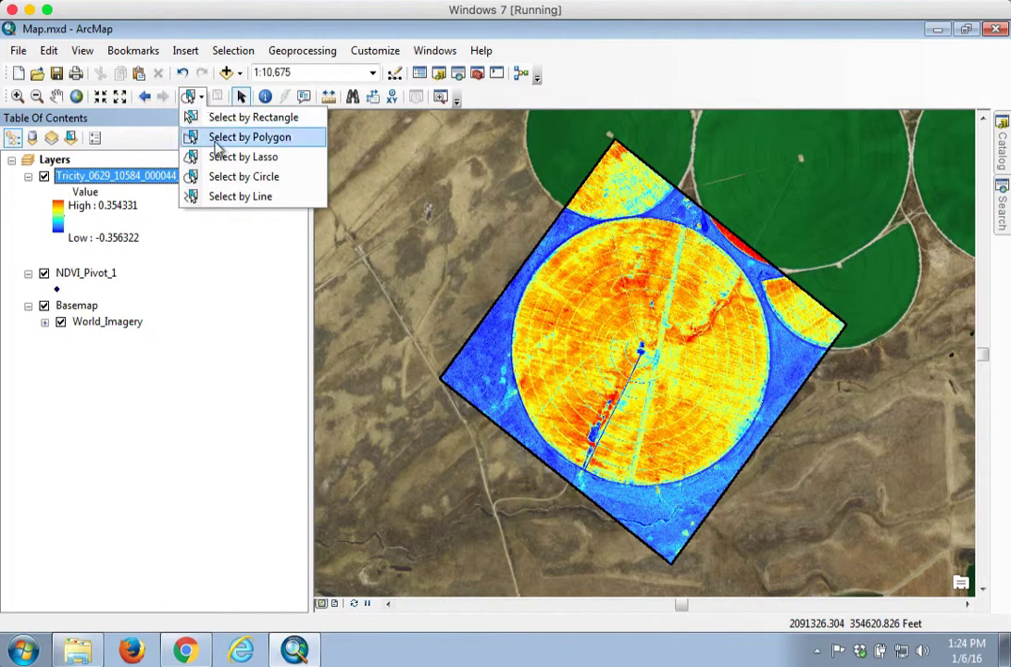
click(232, 177)
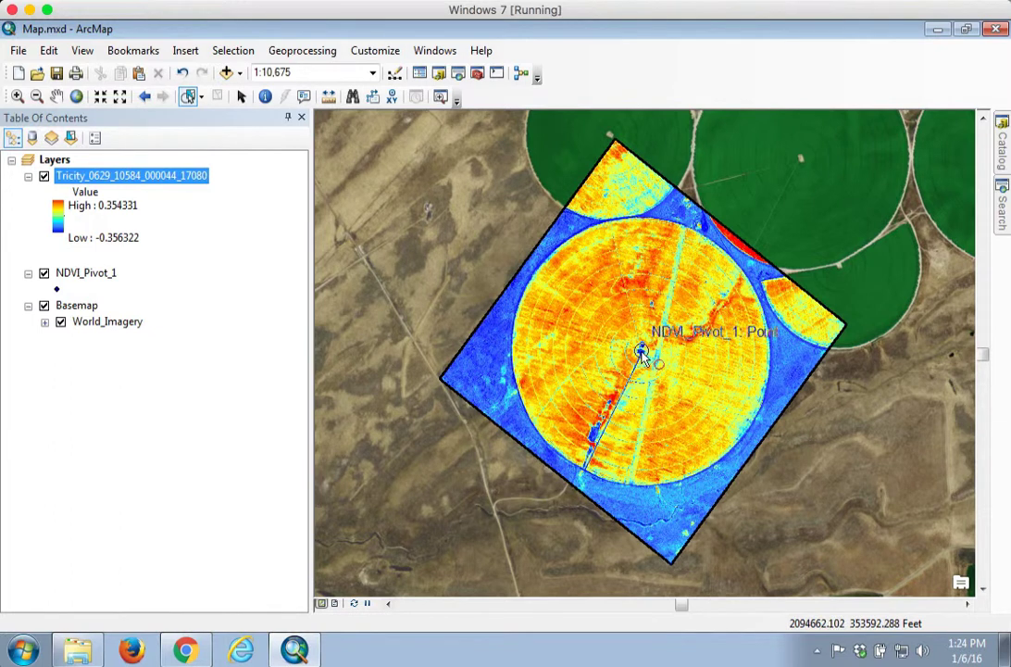
drag(641, 355, 773, 352)
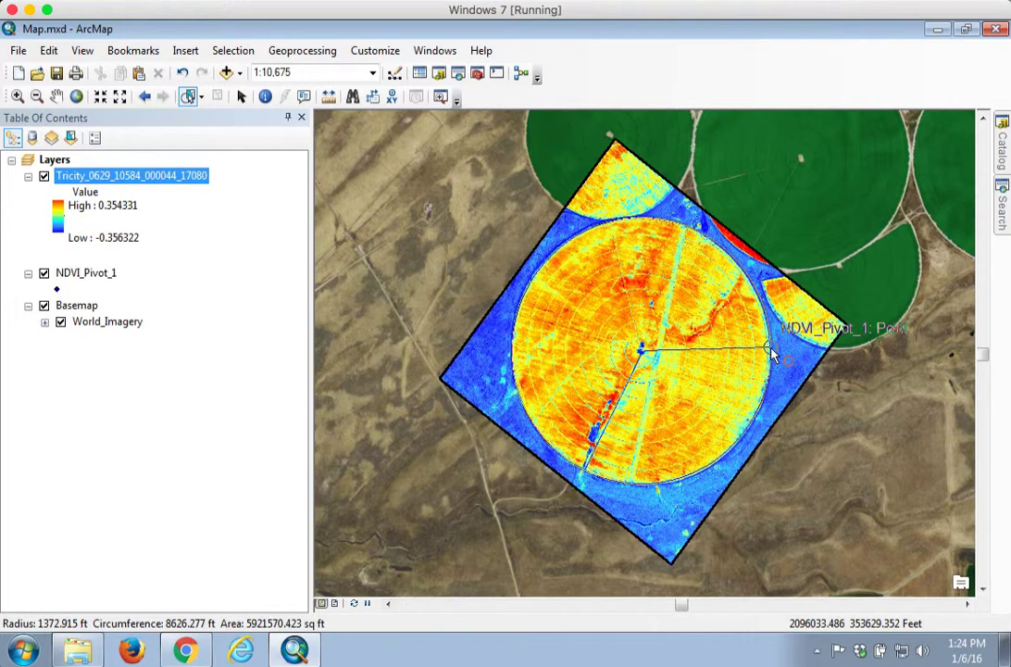
drag(773, 353, 770, 350)
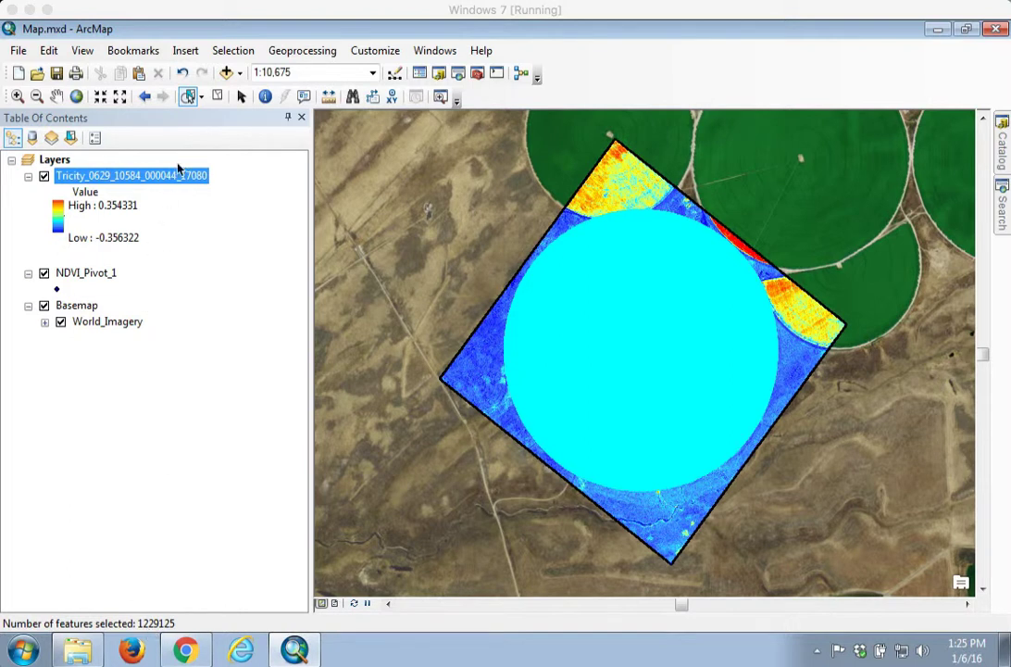
Step: Refine the selection by attributes on NDVI_Pivot_1, selecting from the current selection where grid_code > 0.2
click(233, 53)
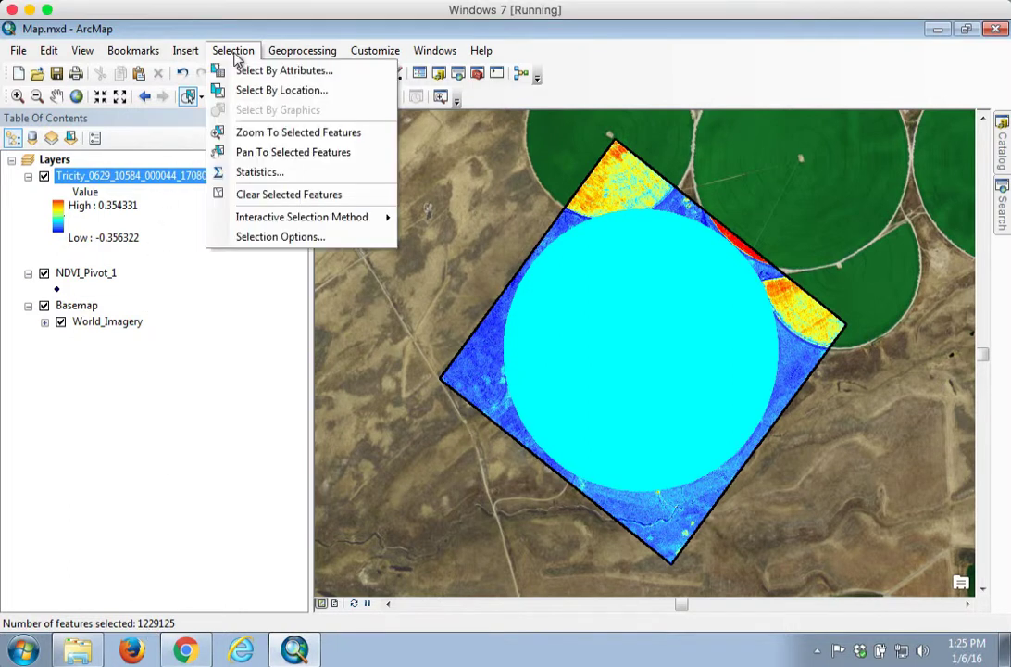
click(275, 74)
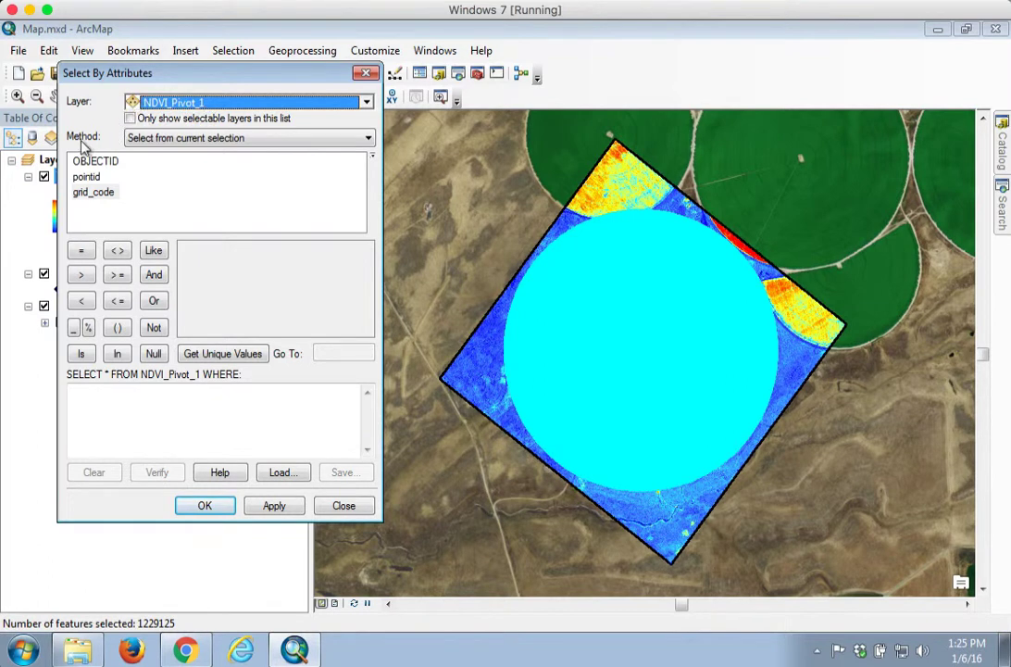
click(154, 141)
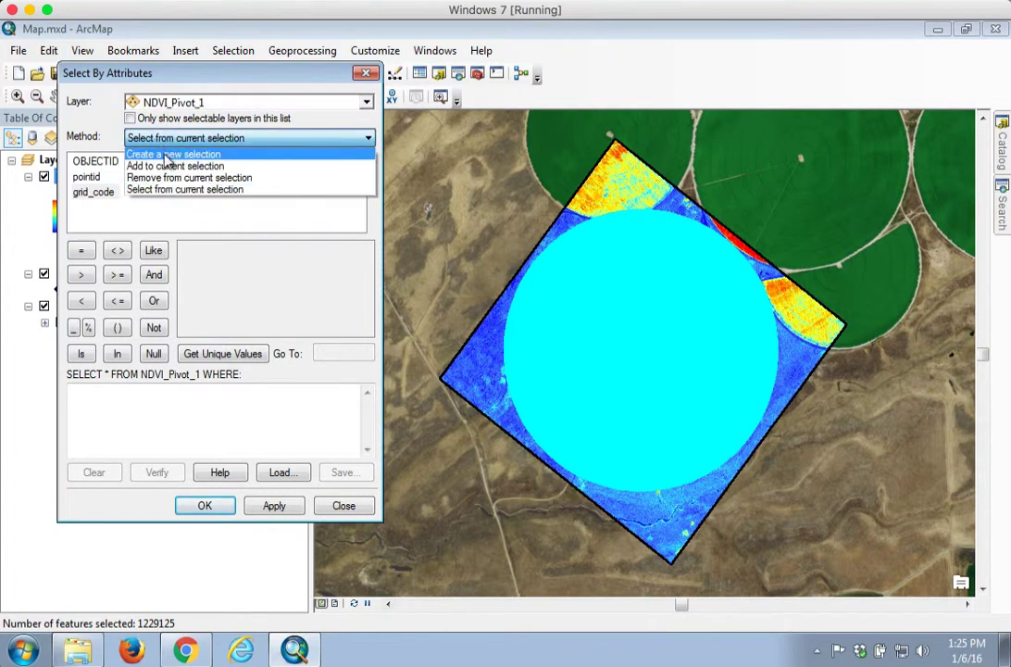
click(215, 190)
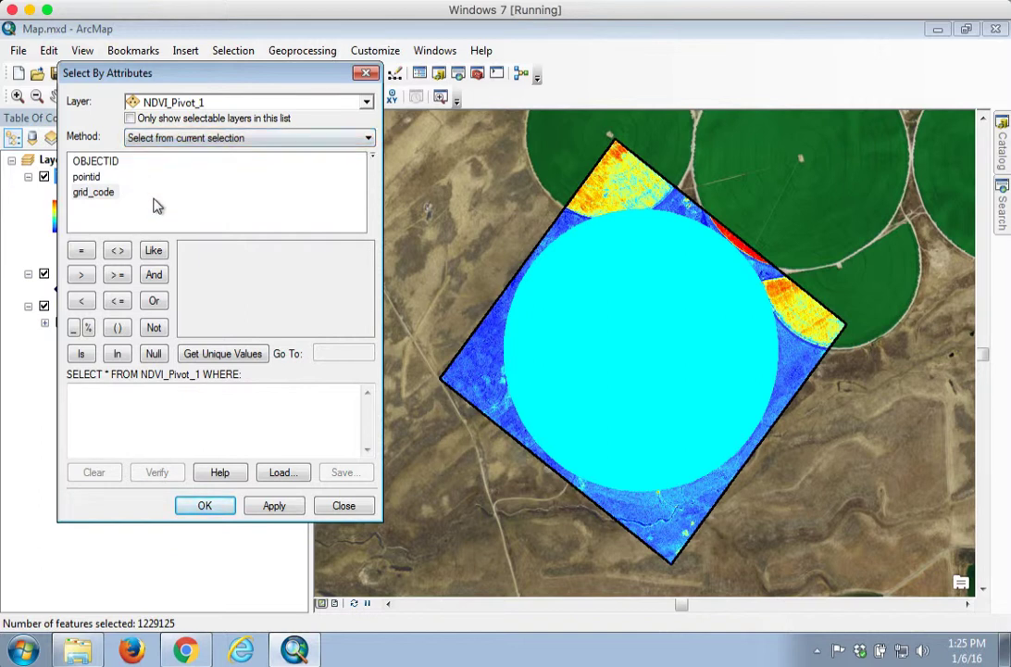
double_click(96, 192)
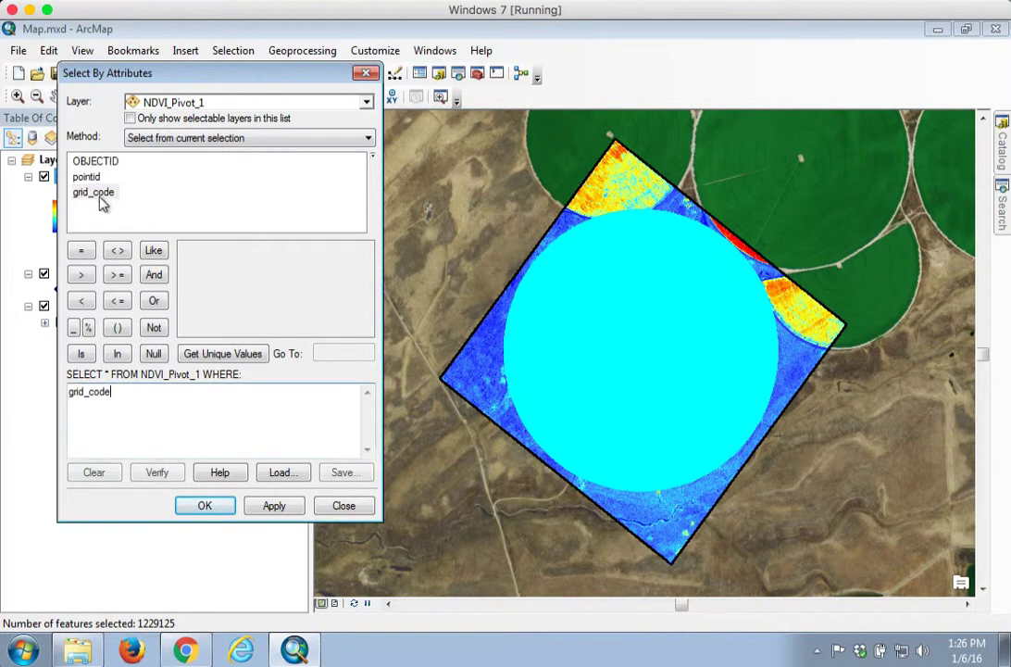
click(81, 274)
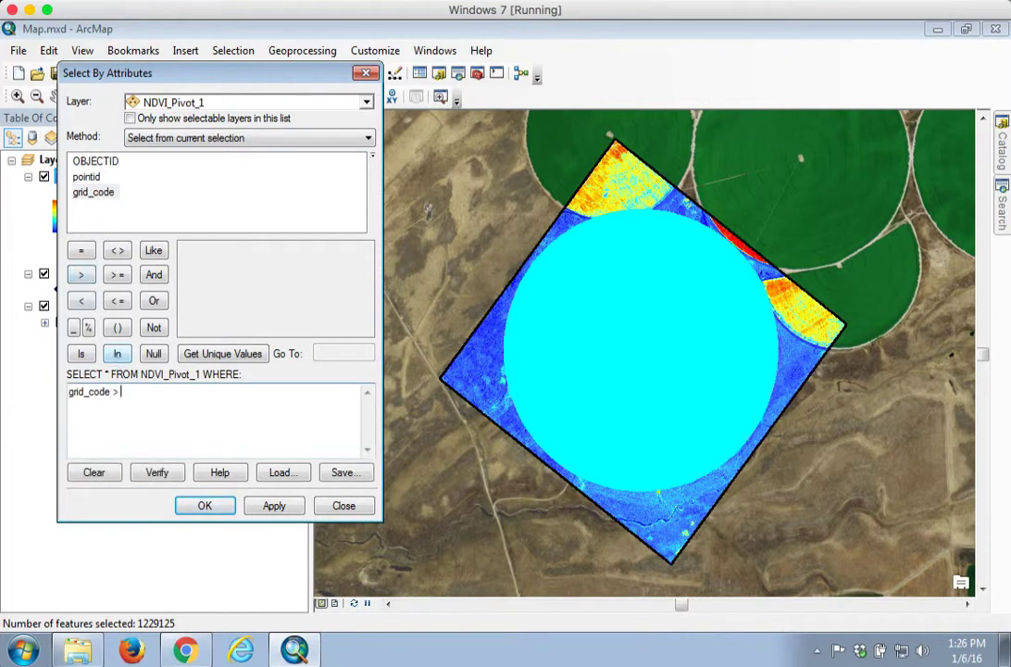
text(0.2)
click(207, 505)
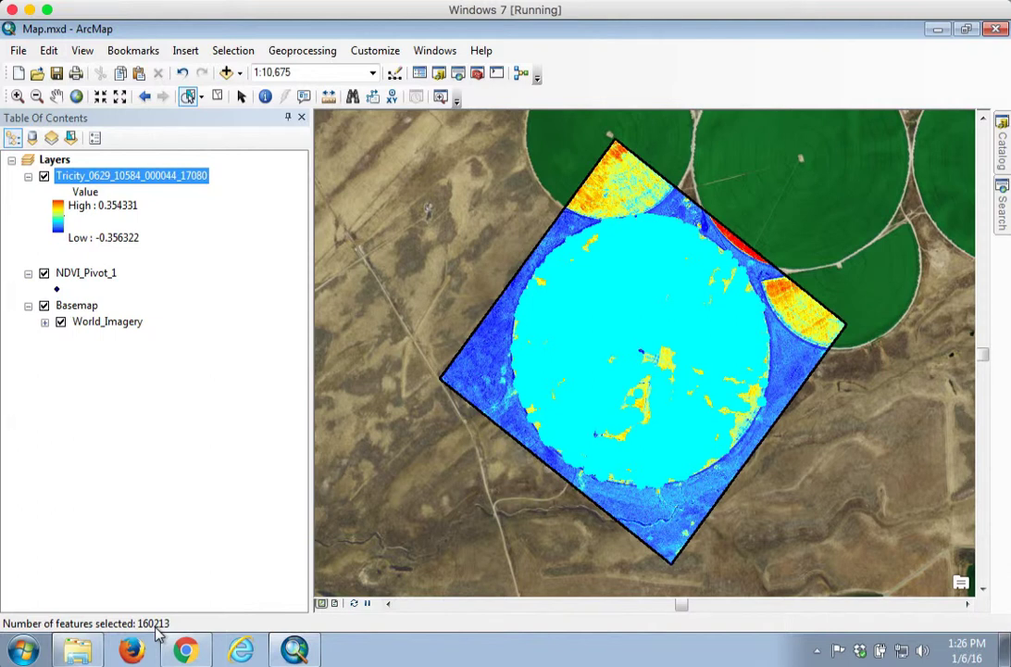
Step: Export the selected points to Data.gdb as NDVI_Yield_Pivot_1 using the data frame's coordinate system, and add it to the map
right_click(78, 278)
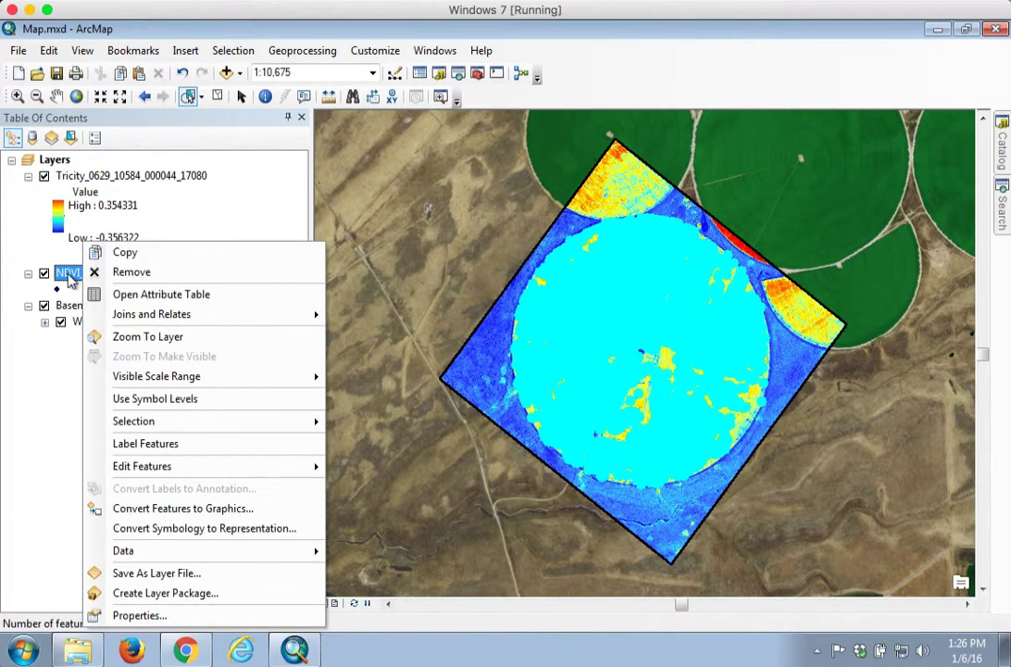
mouse_move(236, 553)
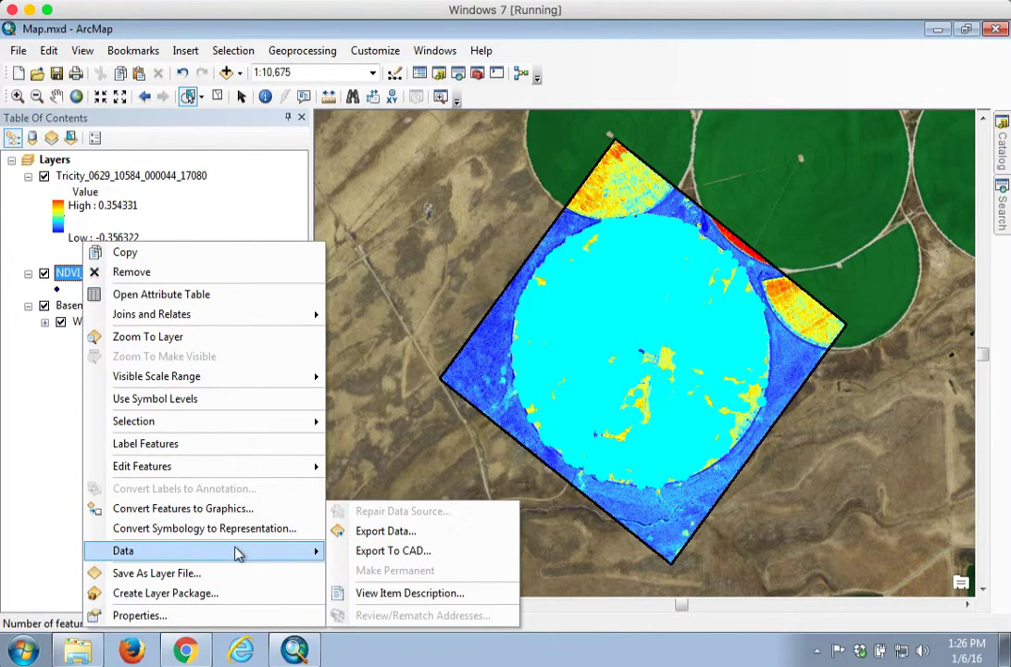
click(380, 534)
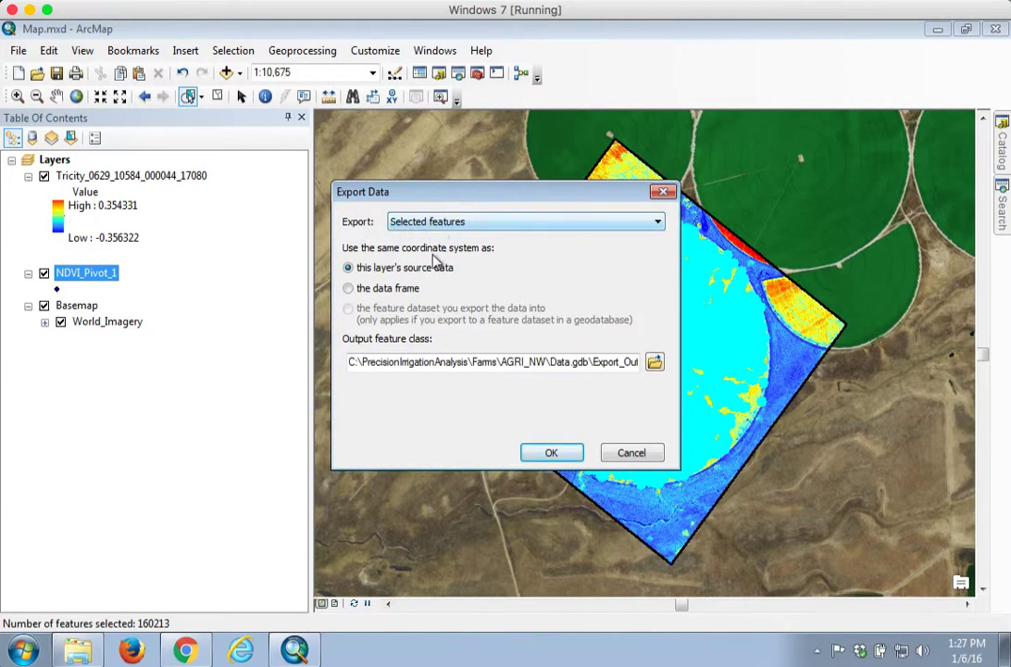
click(357, 289)
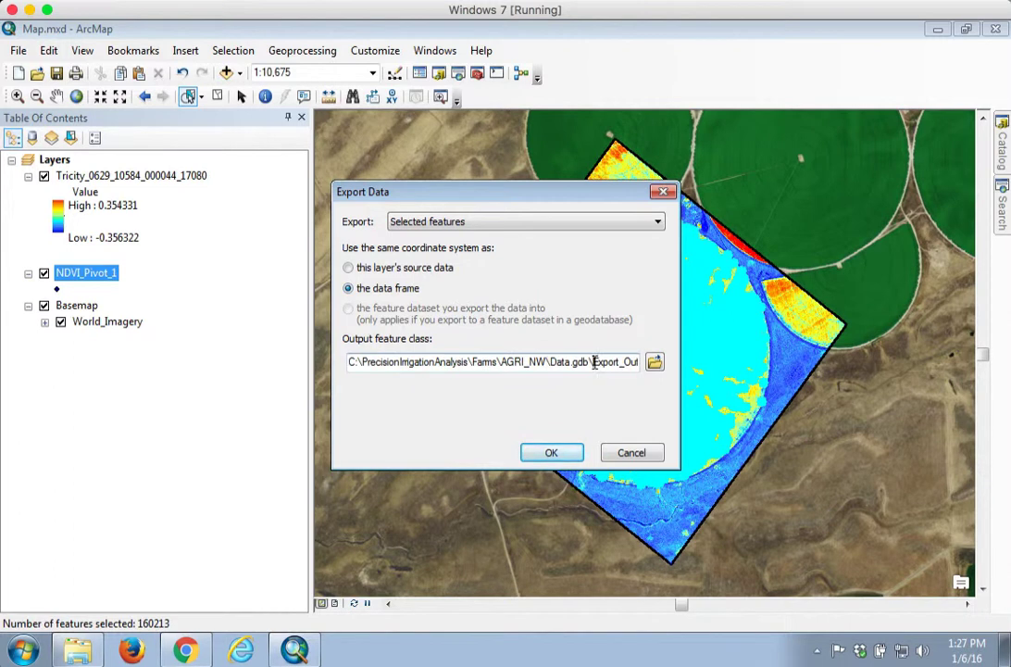
drag(593, 361, 638, 361)
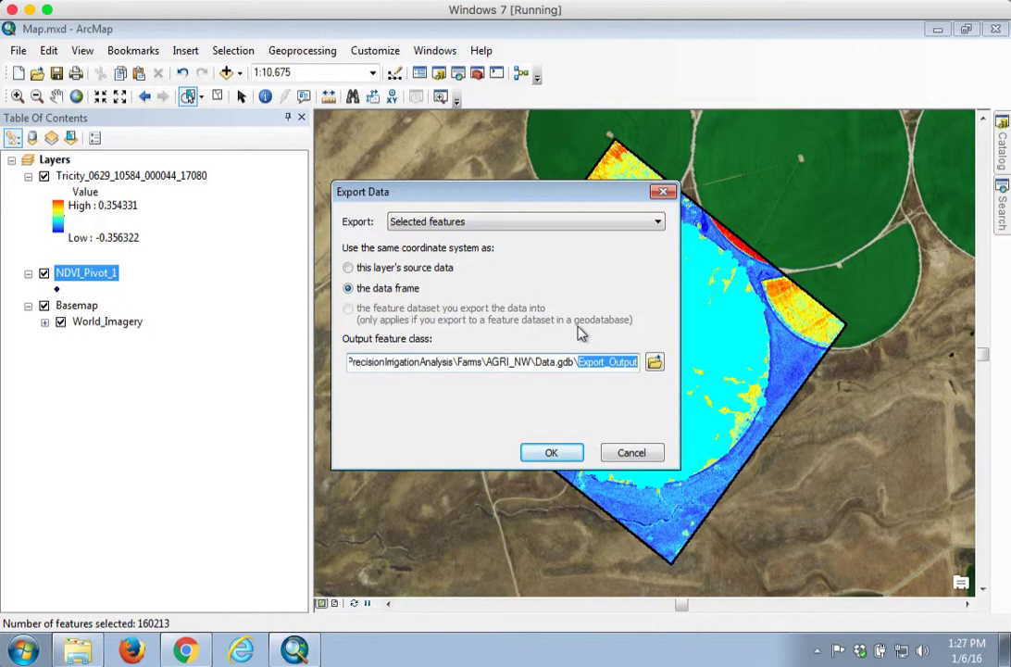
text(NDV_)
key(BackSpace)
text(I_Yield_Pivot)
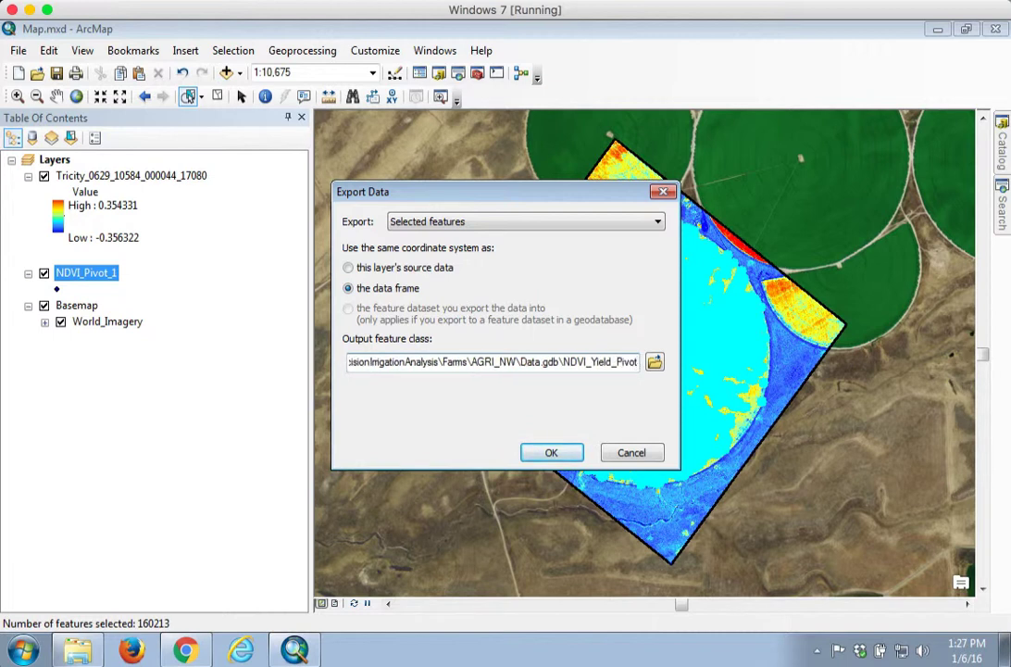
text(_1)
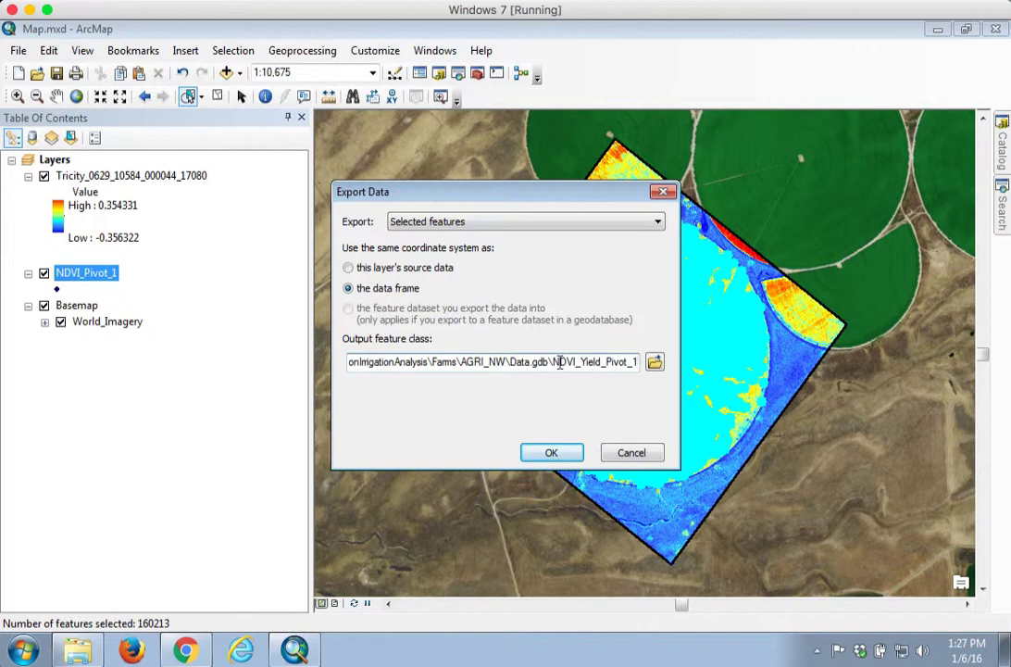
click(555, 453)
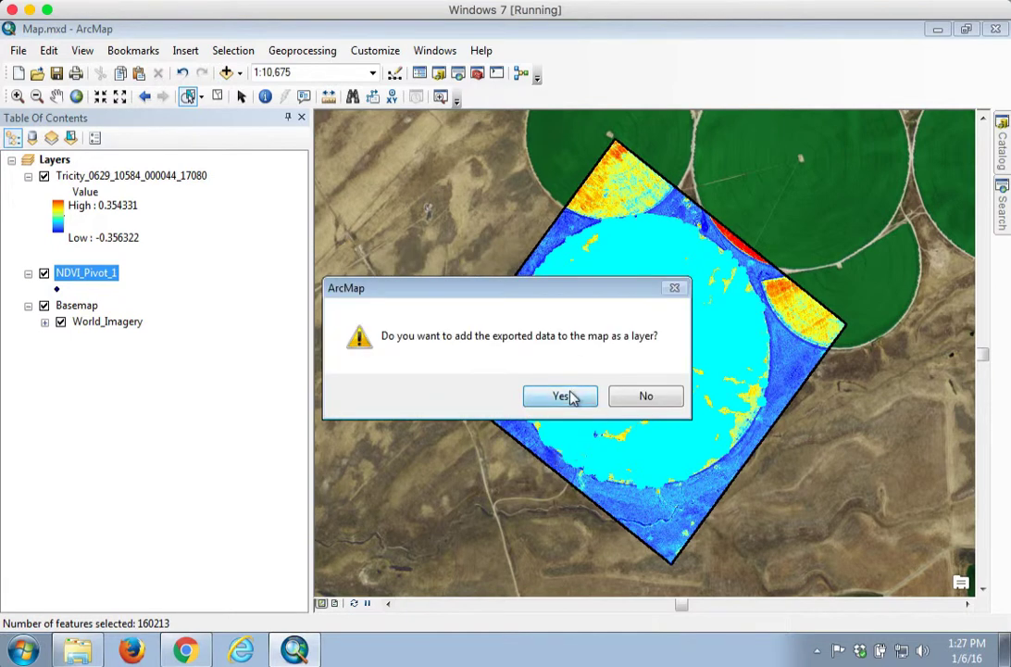
click(562, 397)
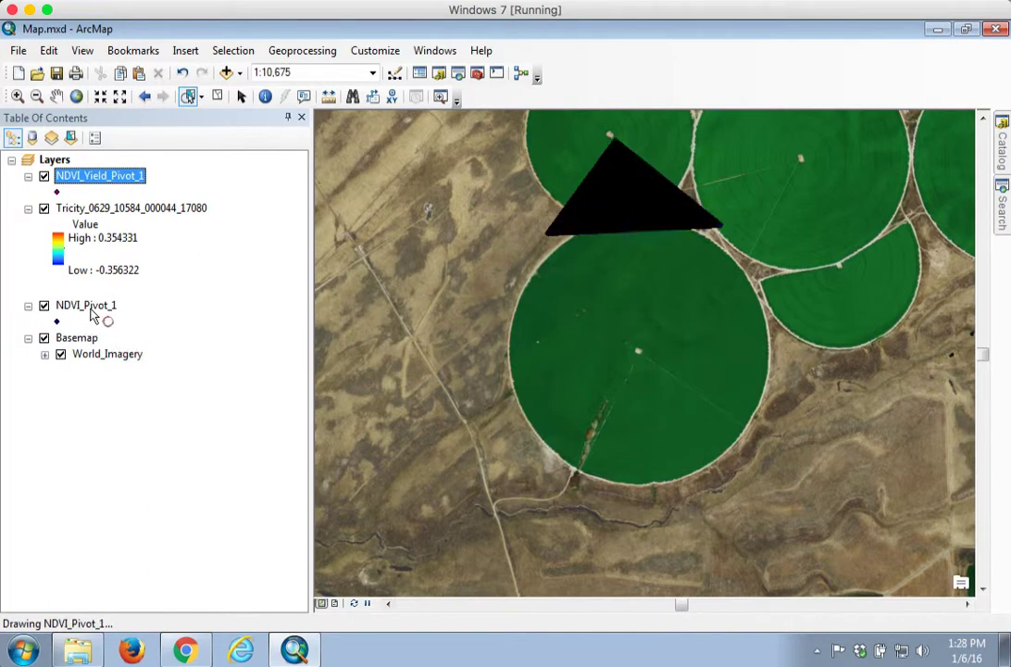
Step: Remove the NDVI_Pivot_1 layer from the map
right_click(90, 309)
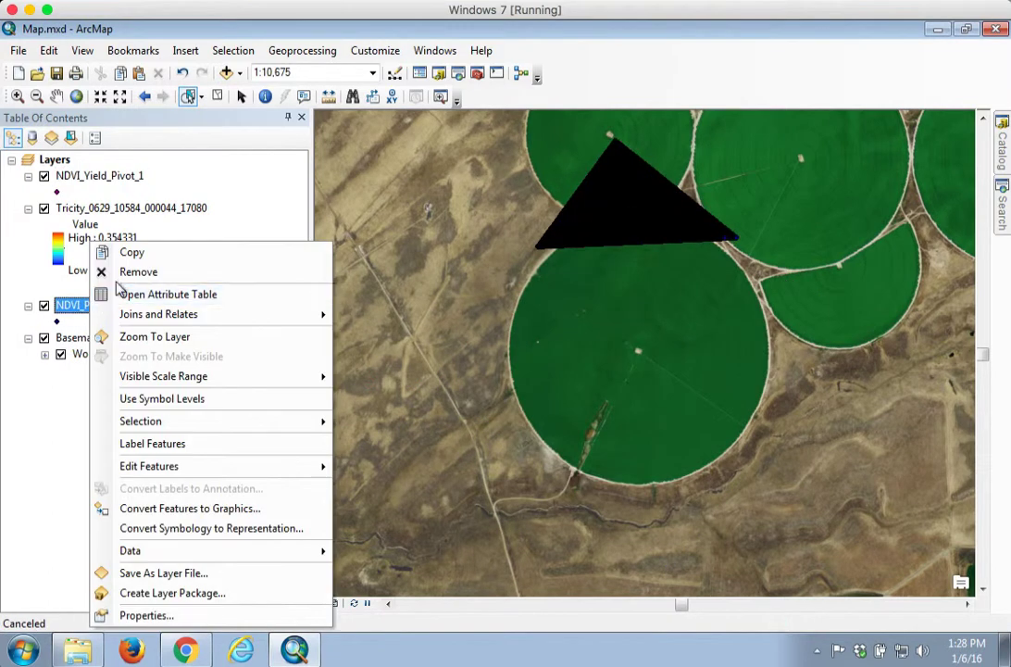
click(138, 271)
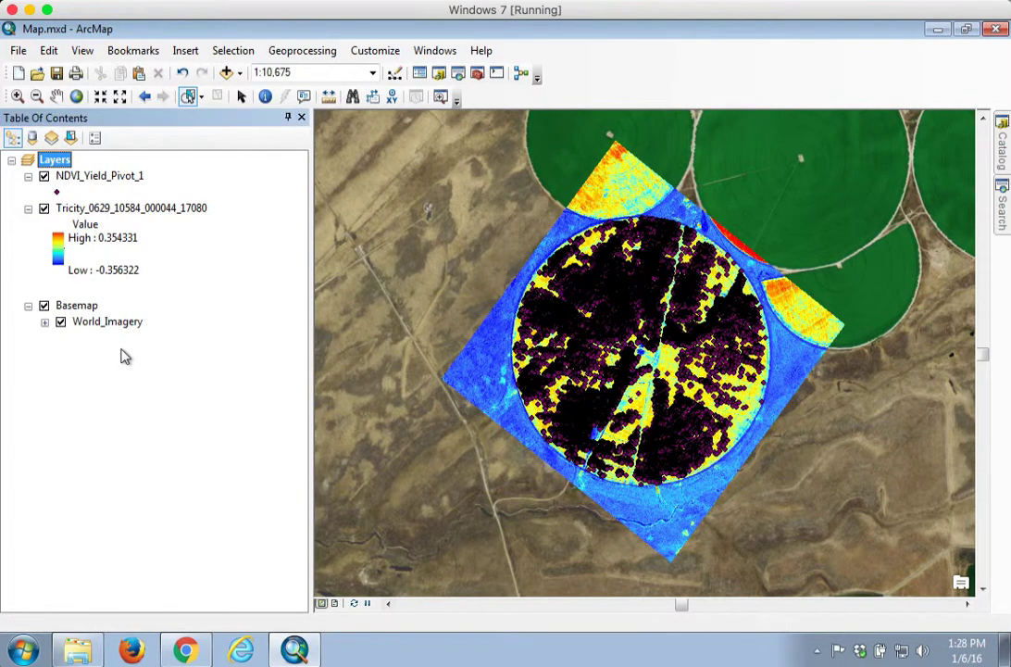
Step: Review the NDVI_Pivot_1 and NDVI_Yield_Pivot_1 feature classes in Data.gdb in the Catalog
click(1001, 157)
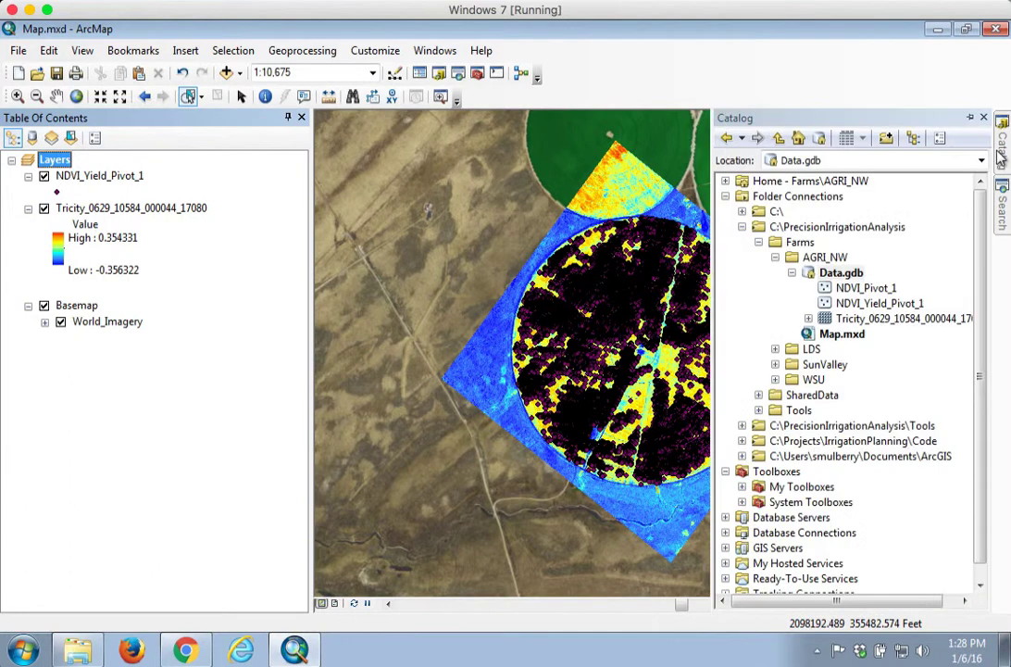
click(863, 289)
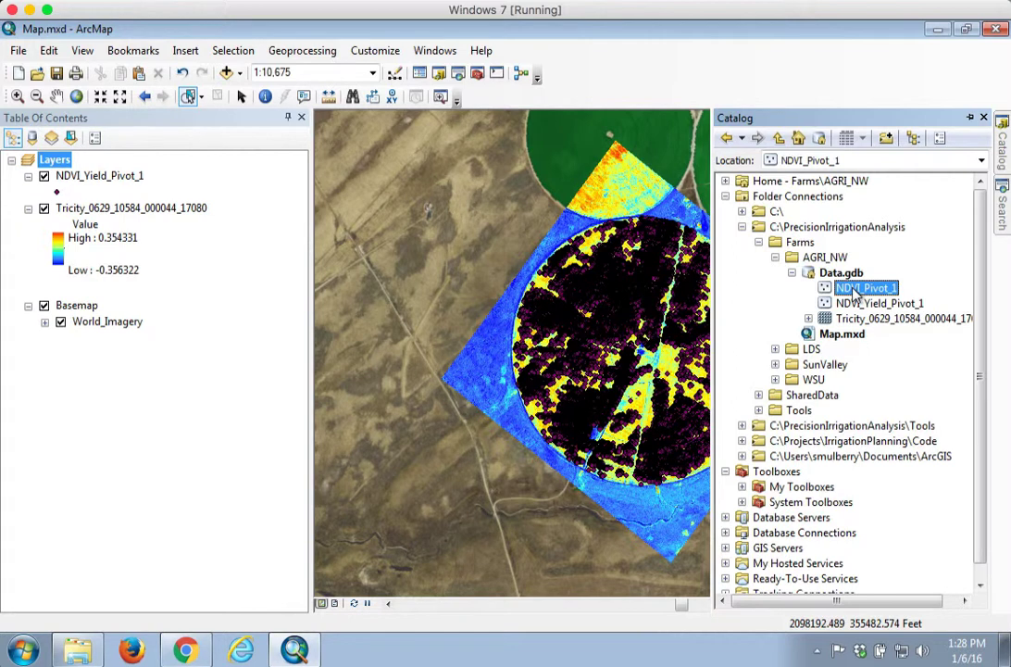
click(856, 303)
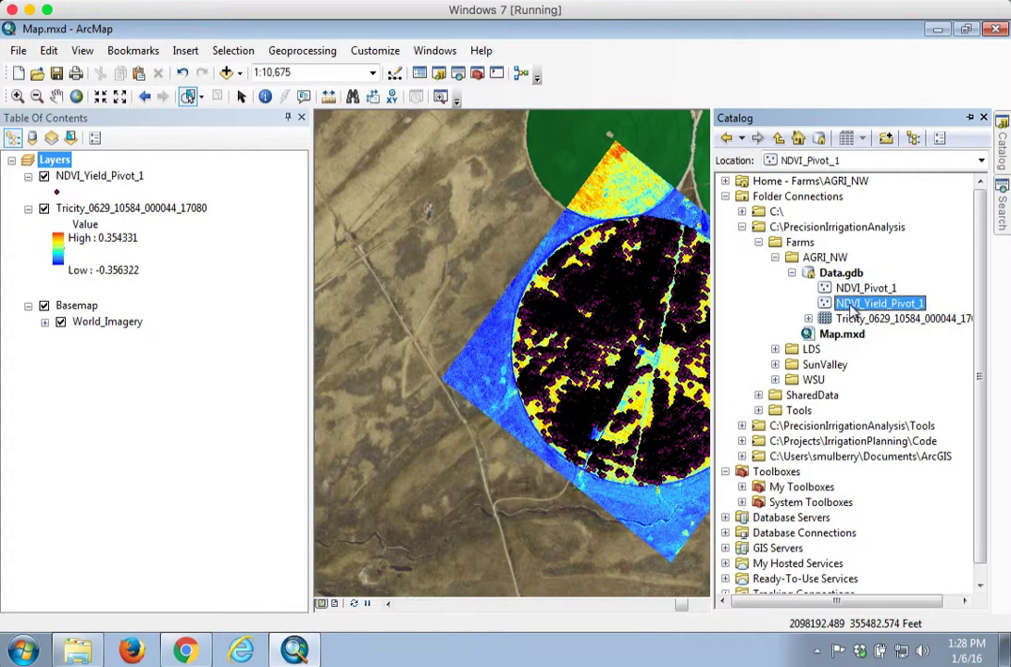
Step: Delete the NDVI_Pivot_1 feature class from Data.gdb
click(852, 292)
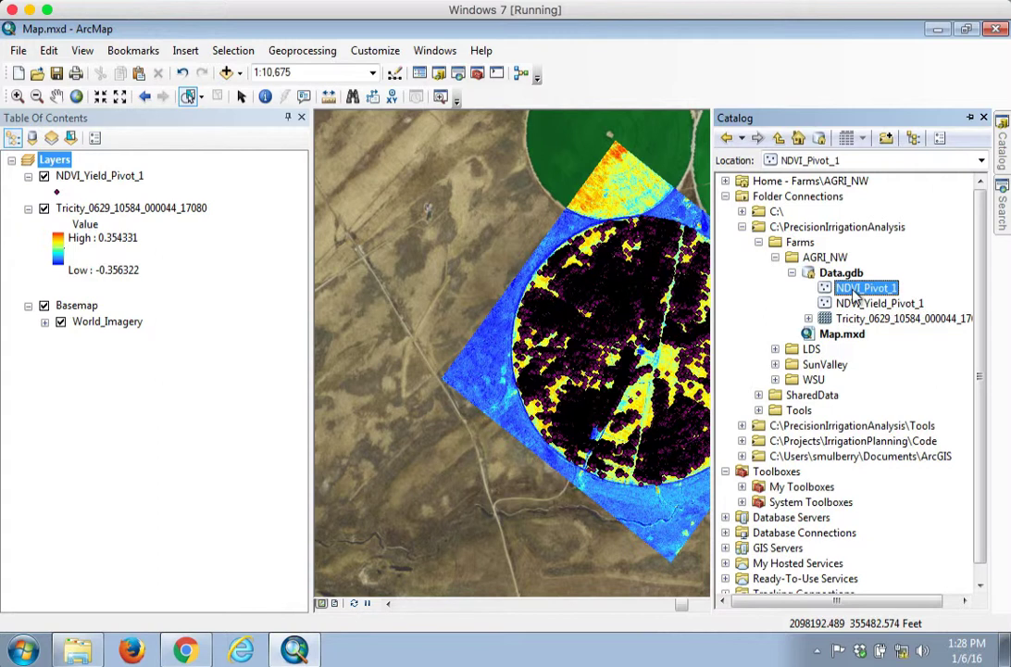
right_click(853, 293)
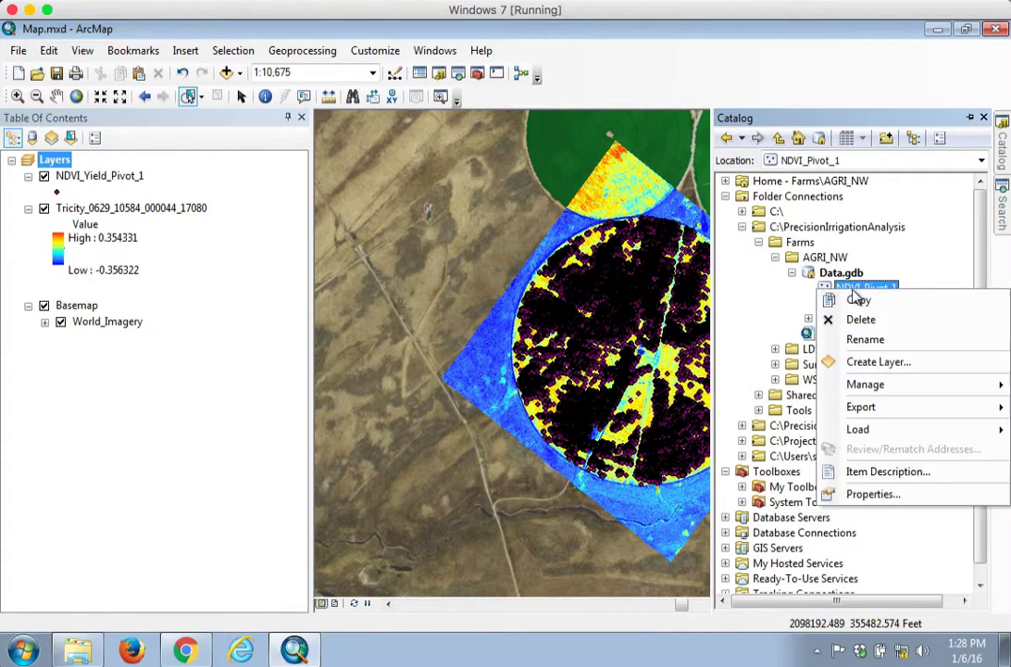
click(857, 322)
click(579, 379)
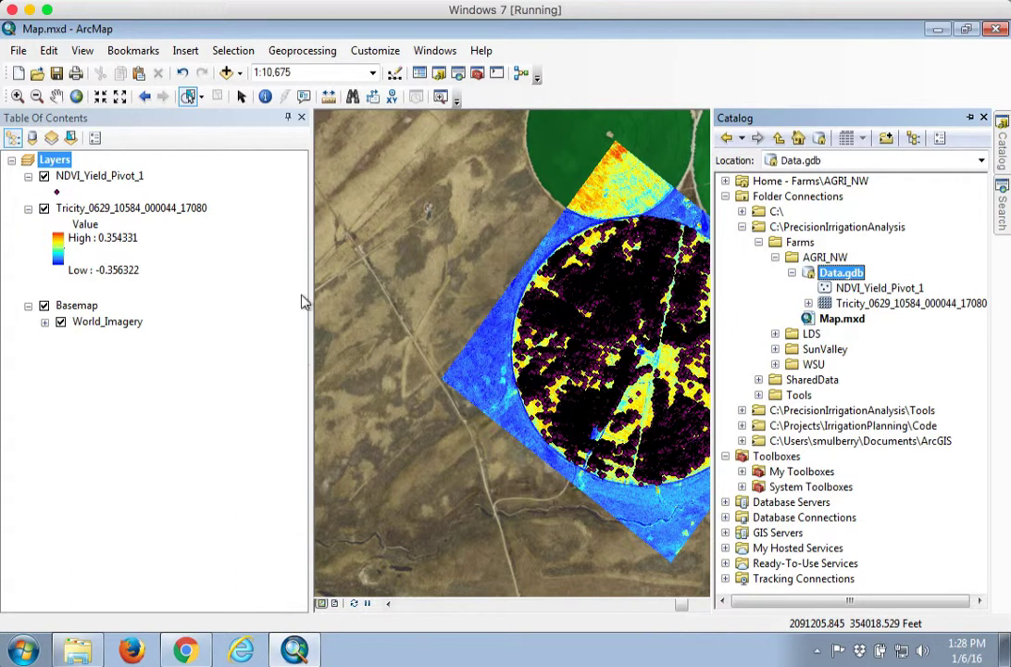
Step: Open the Build Irrigation Sectors tool from the Precision Irrigation toolbox and set its project folder to AGRI_NW
click(56, 96)
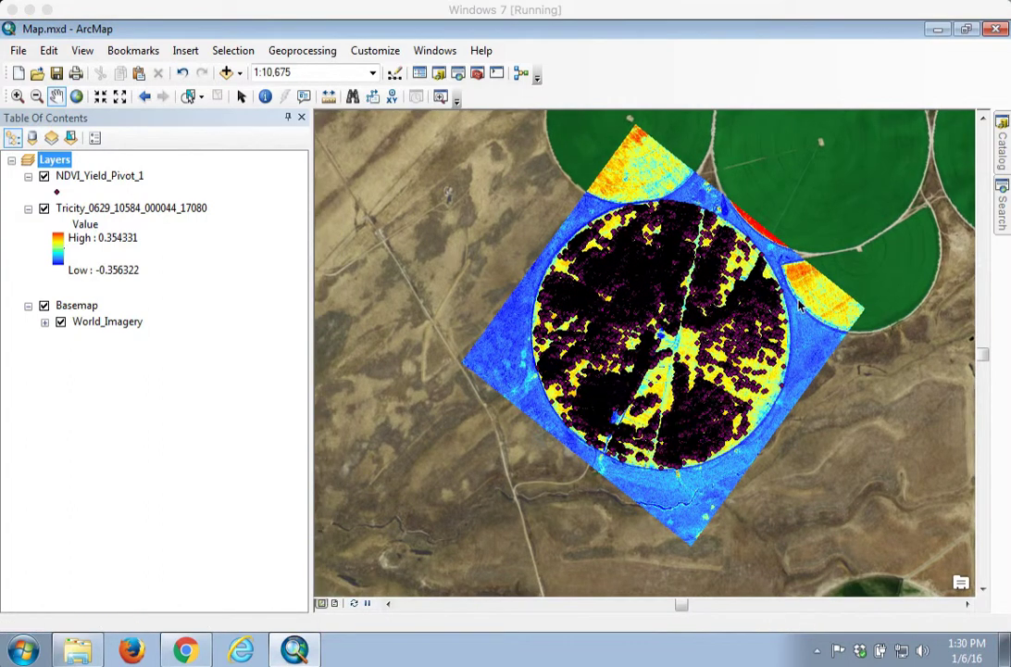
click(1002, 145)
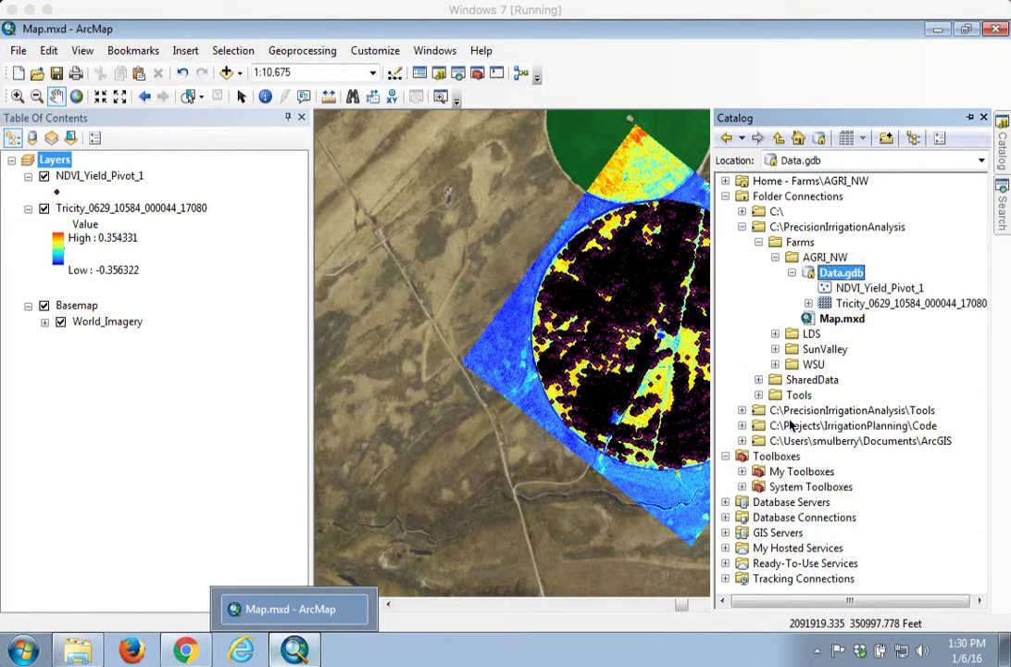
click(742, 411)
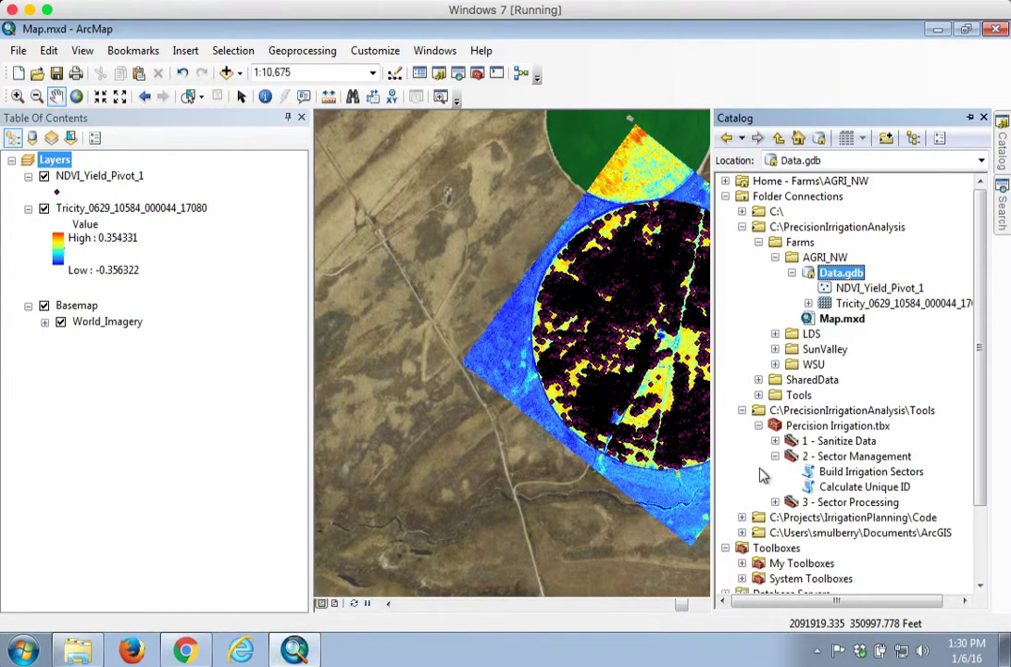
double_click(871, 473)
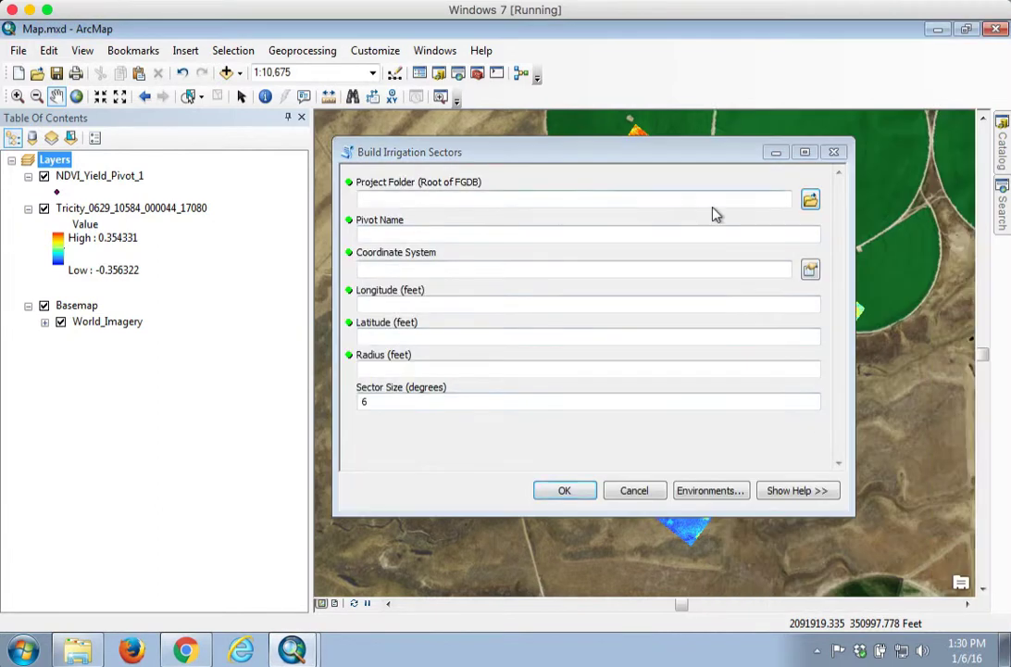
click(811, 199)
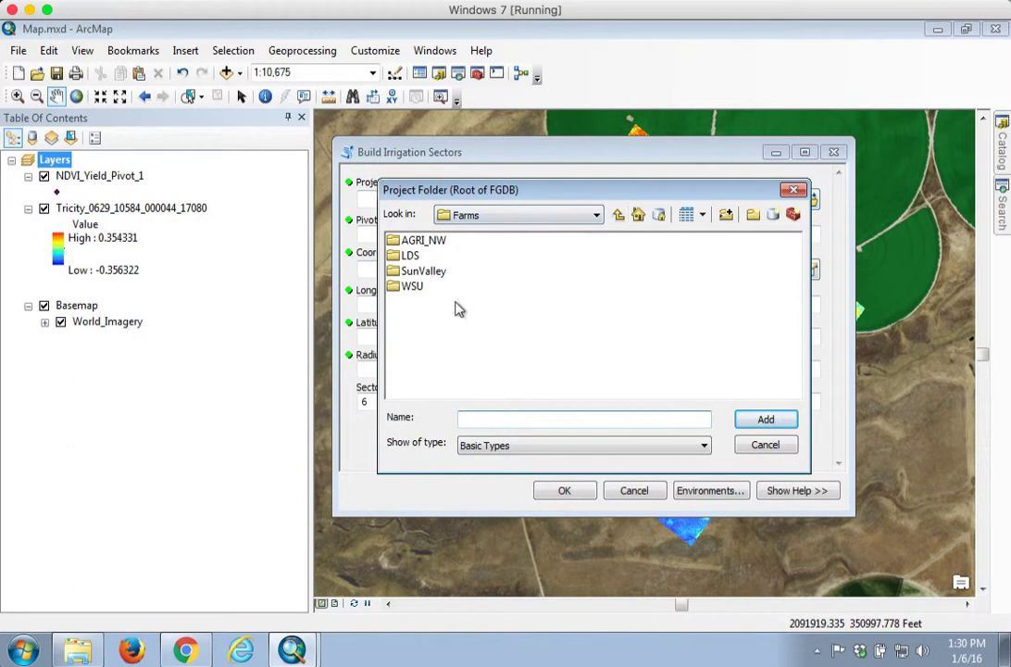
click(423, 242)
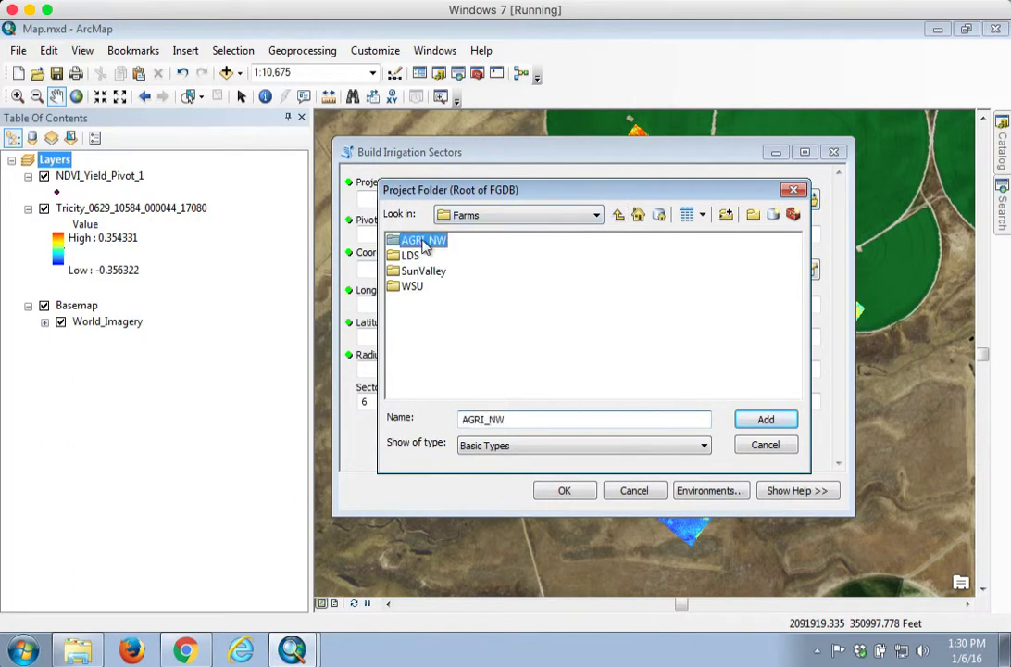
click(765, 421)
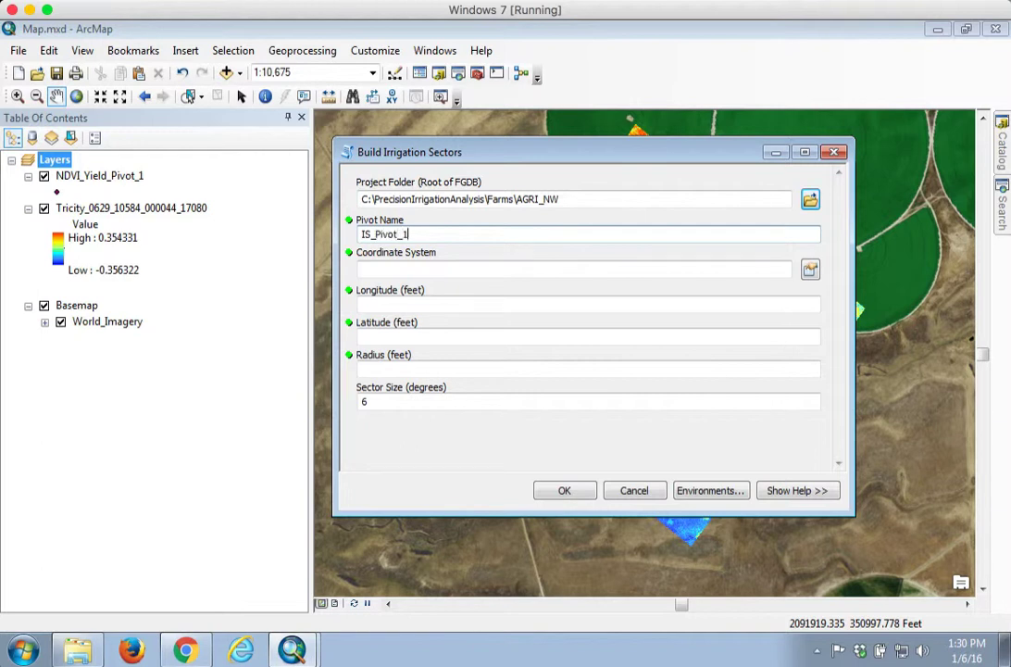
Step: Name the pivot IS_Pivot_1 and set the coordinate system to NAD 1983 (2011) StatePlane Washington South FIPS 4602 (US Feet)
text(IS_Pivot_1)
click(810, 268)
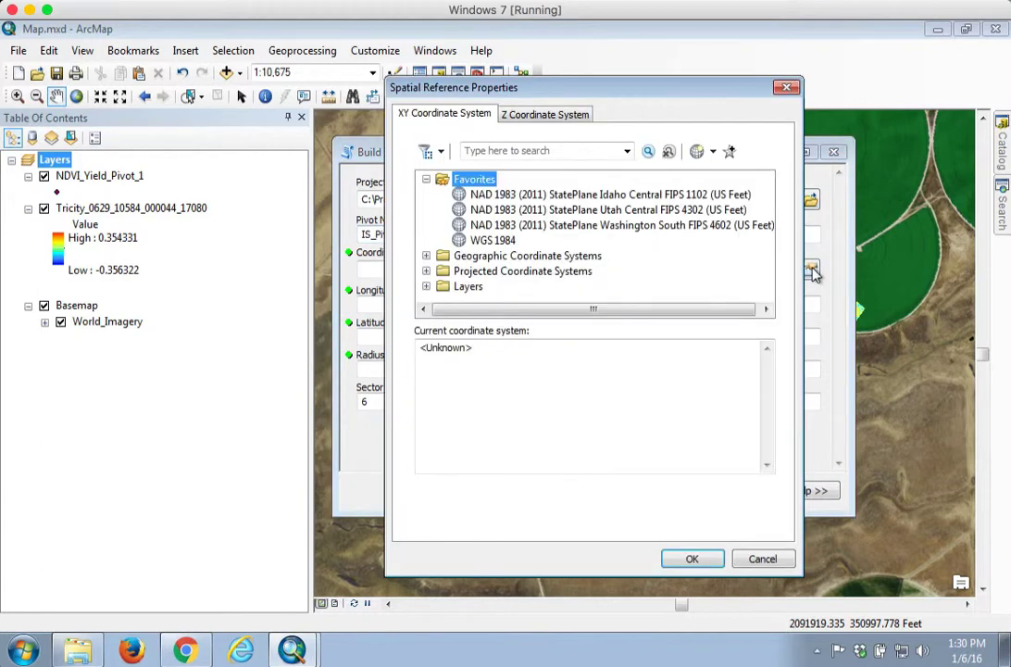
click(633, 226)
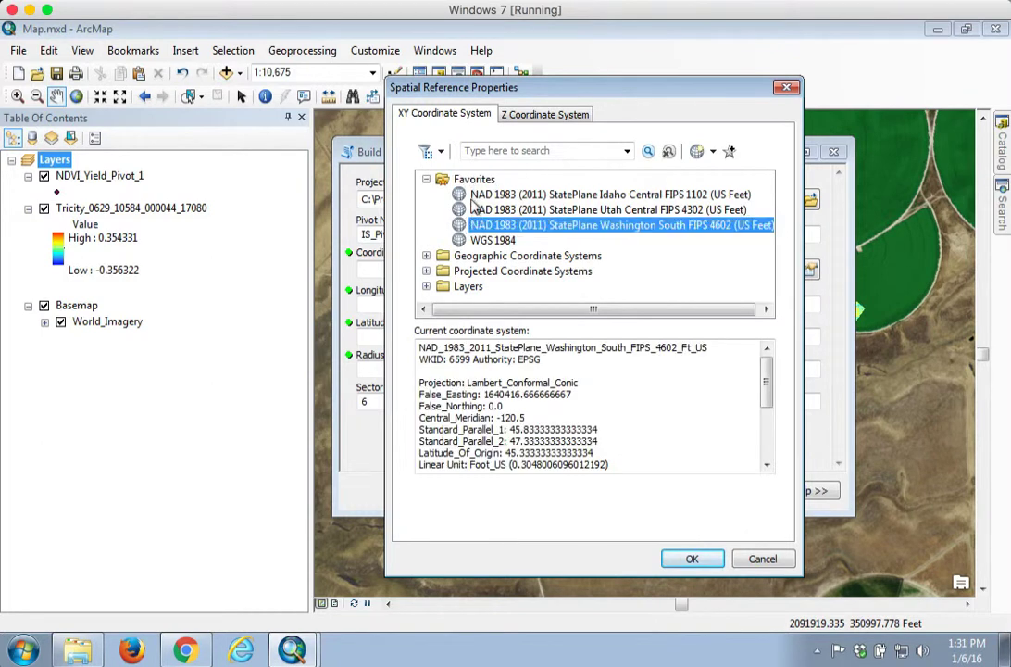
click(692, 556)
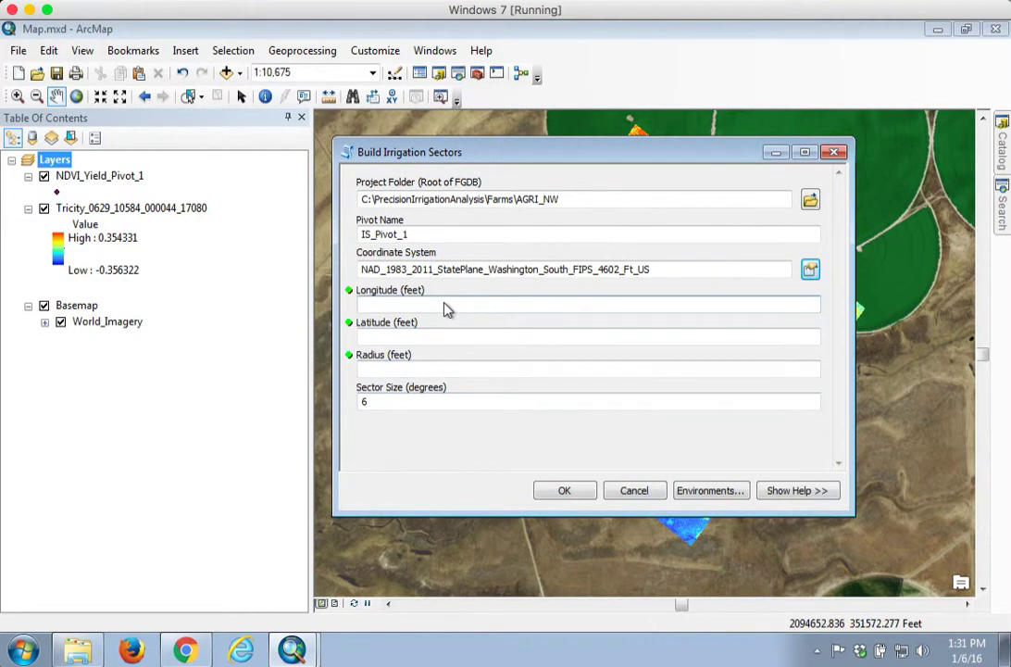
Step: Enter longitude 2094652, latitude 353620, radius 1400 feet and sector size 2 degrees, then run the tool
click(445, 308)
text(2094652)
key(Tab)
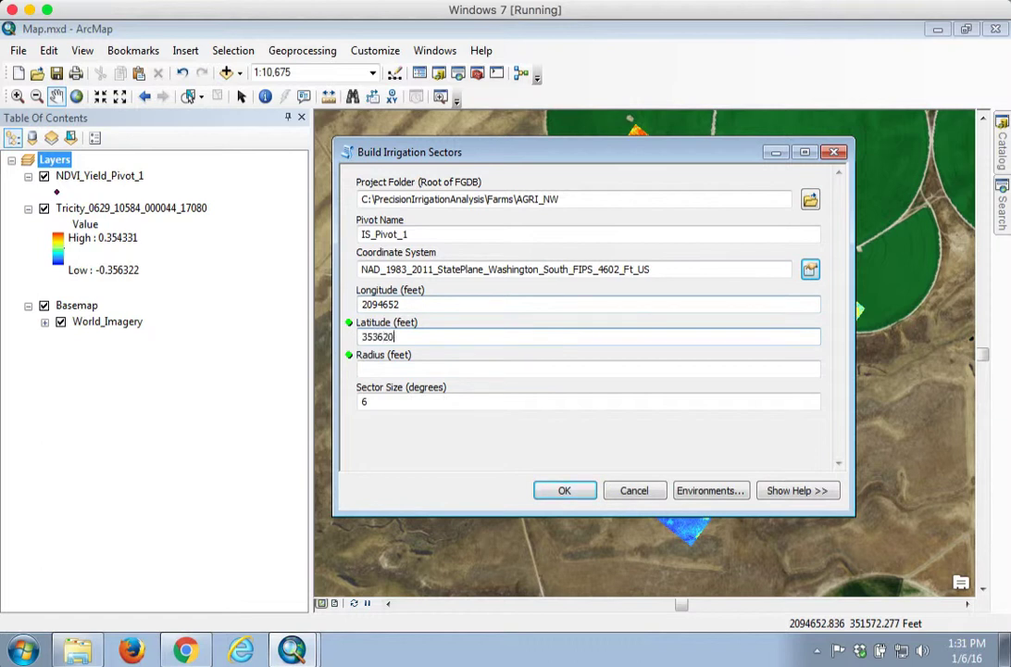
key(Tab)
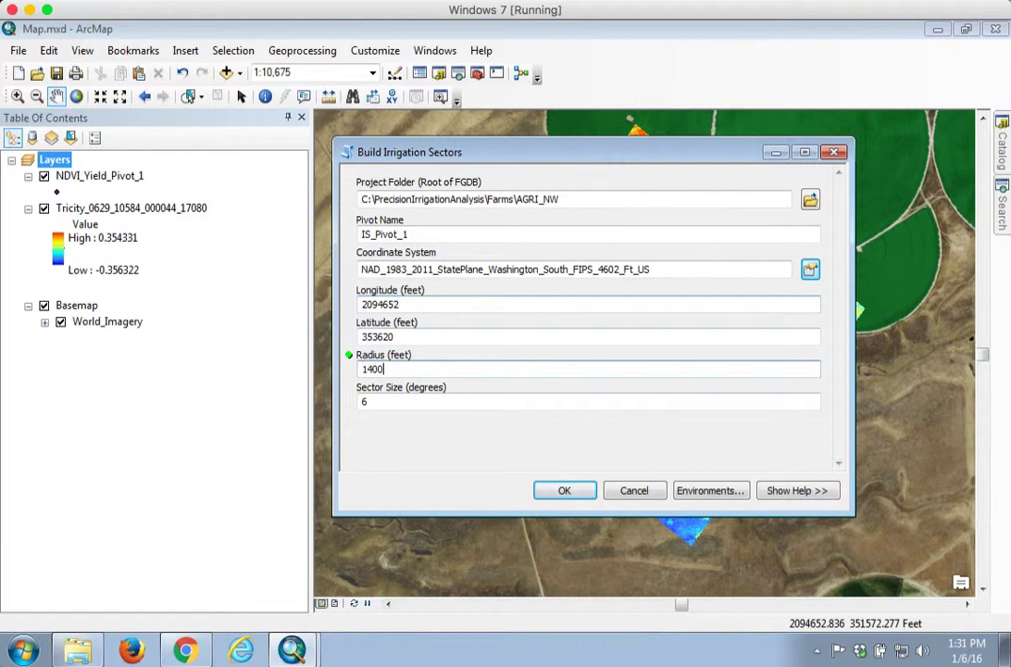
key(Tab)
text(2)
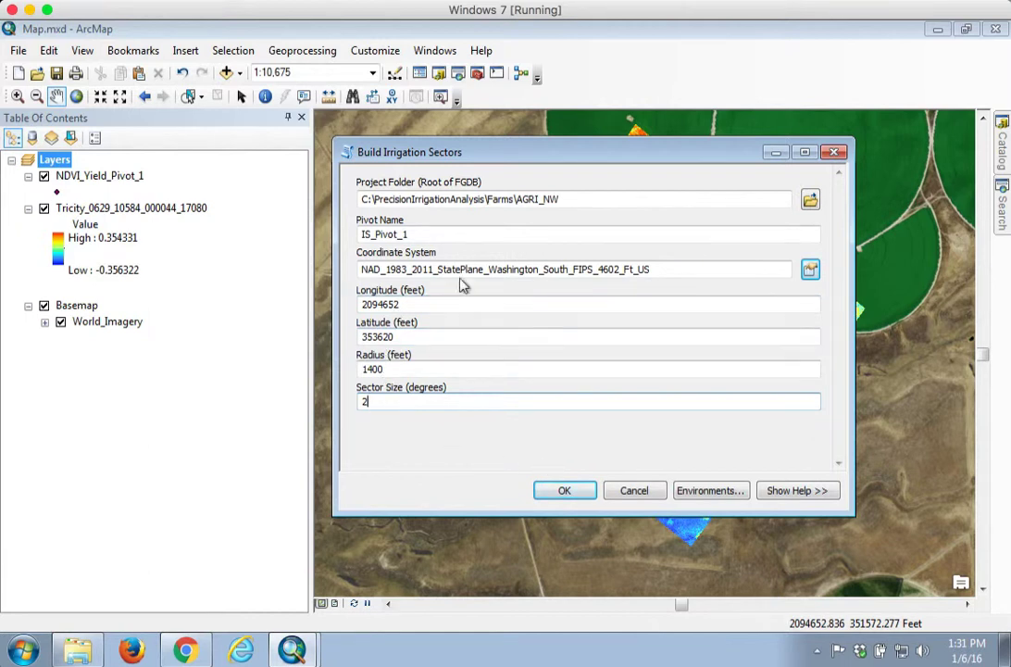
click(567, 491)
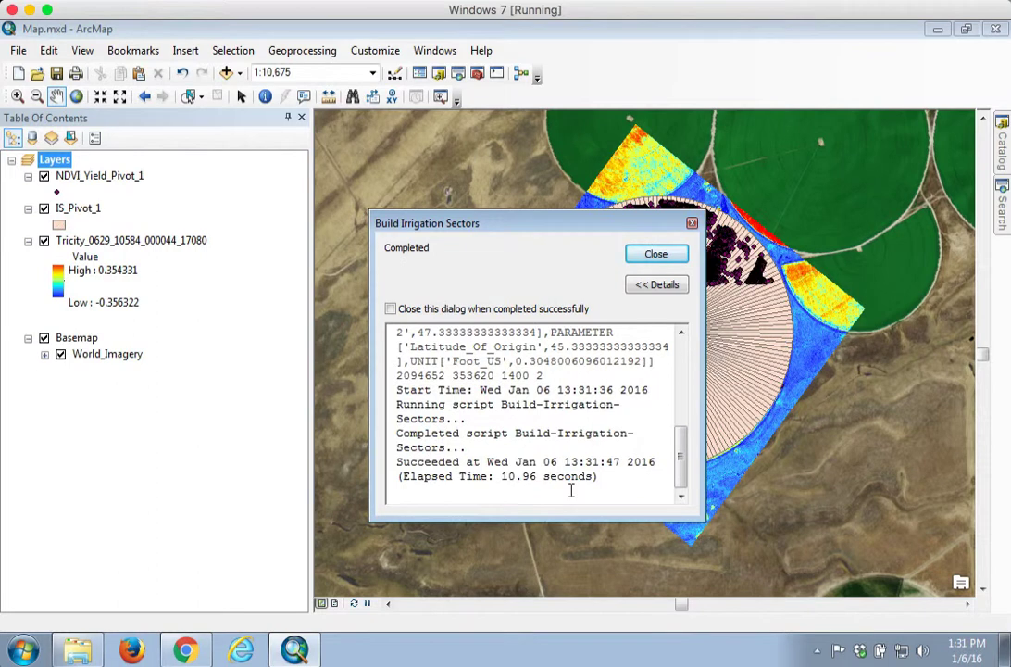
click(654, 256)
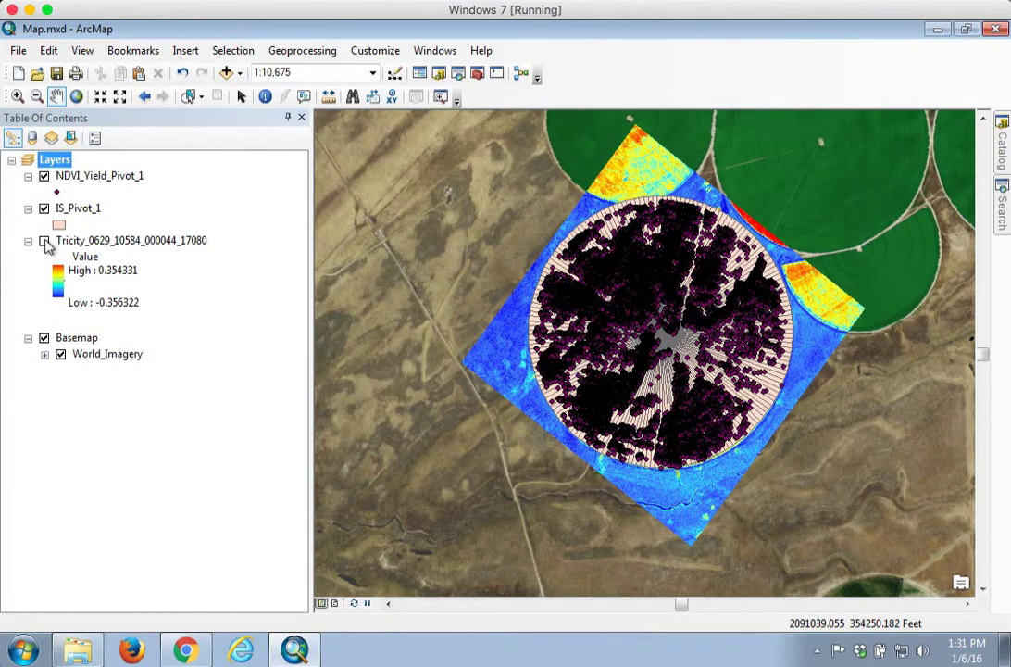
Step: Turn off the Tricity_0629_10584_000044_17080 raster layer so the pivot sectors show over the imagery
click(44, 241)
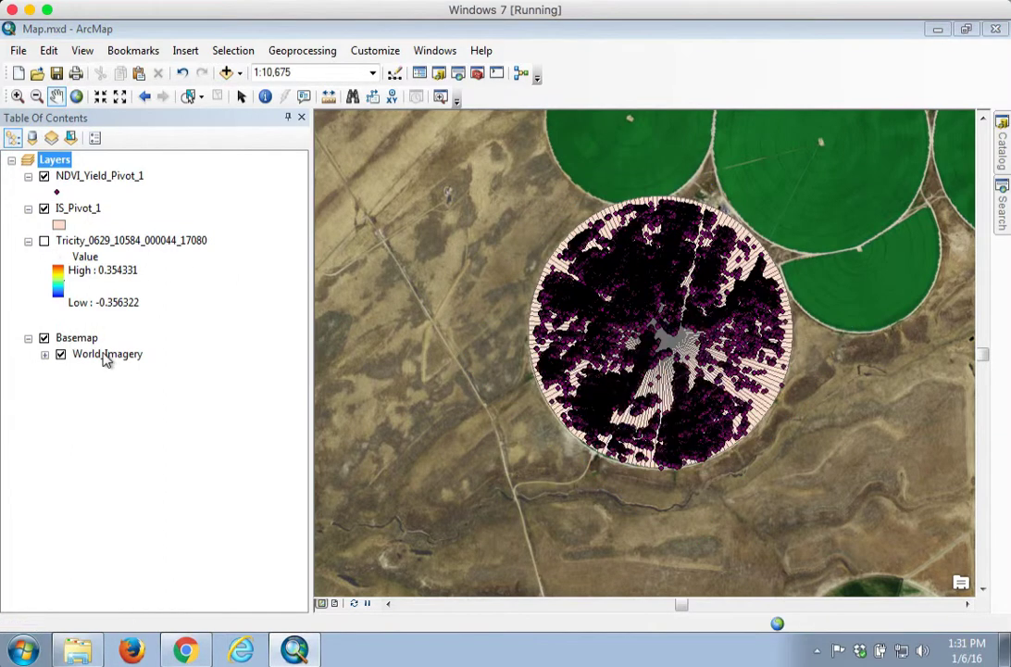
click(18, 97)
drag(541, 202, 794, 478)
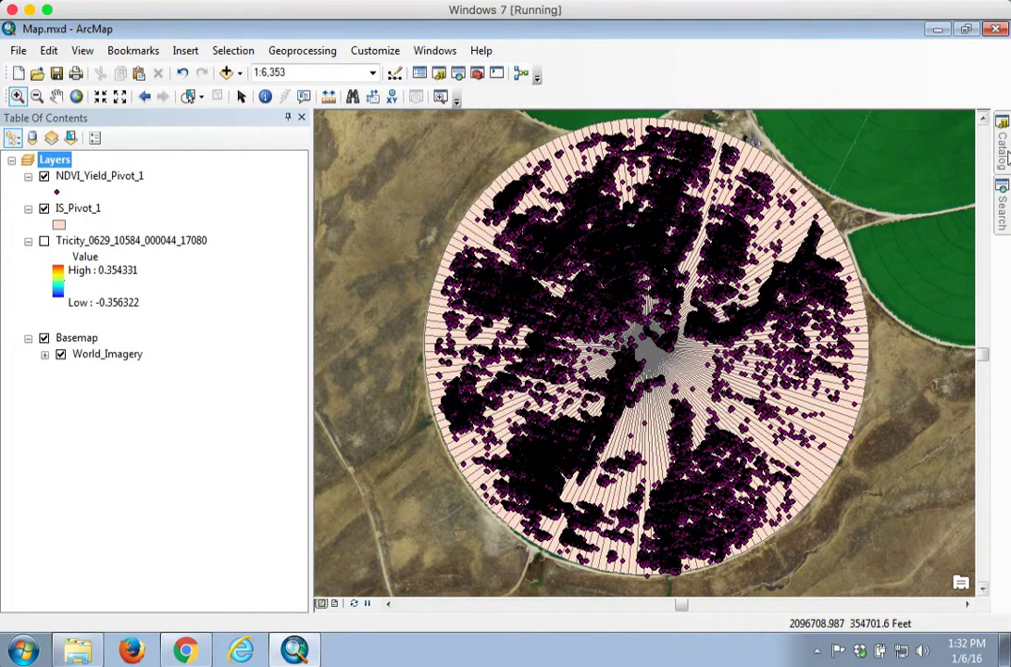
Step: Open the IS_Pivot_1 attribute table to review its sector fields, then close it
click(78, 208)
click(75, 209)
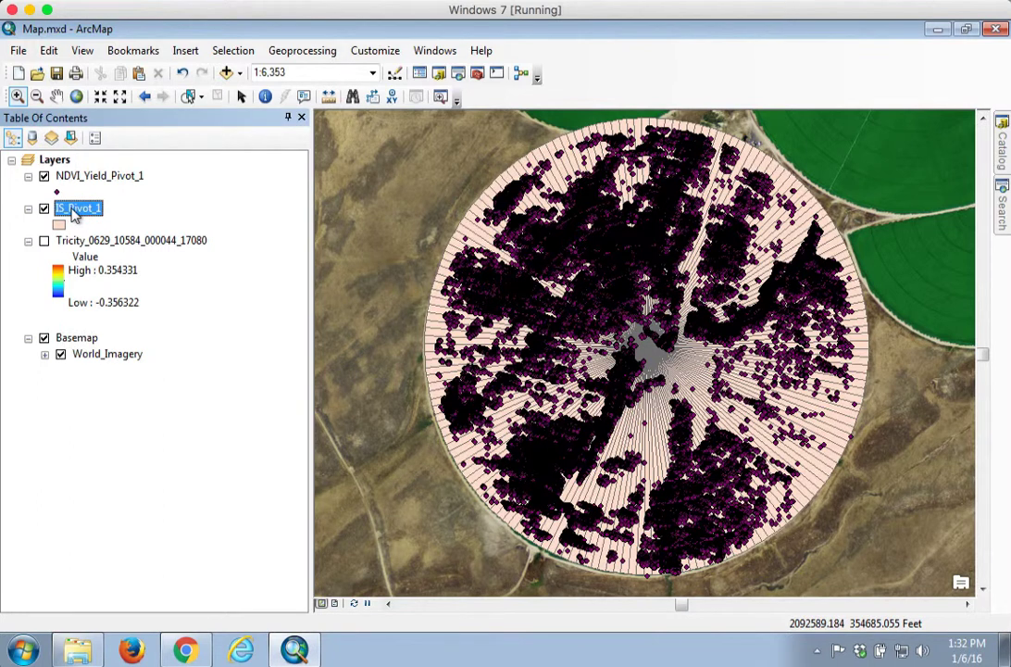
right_click(76, 210)
click(114, 261)
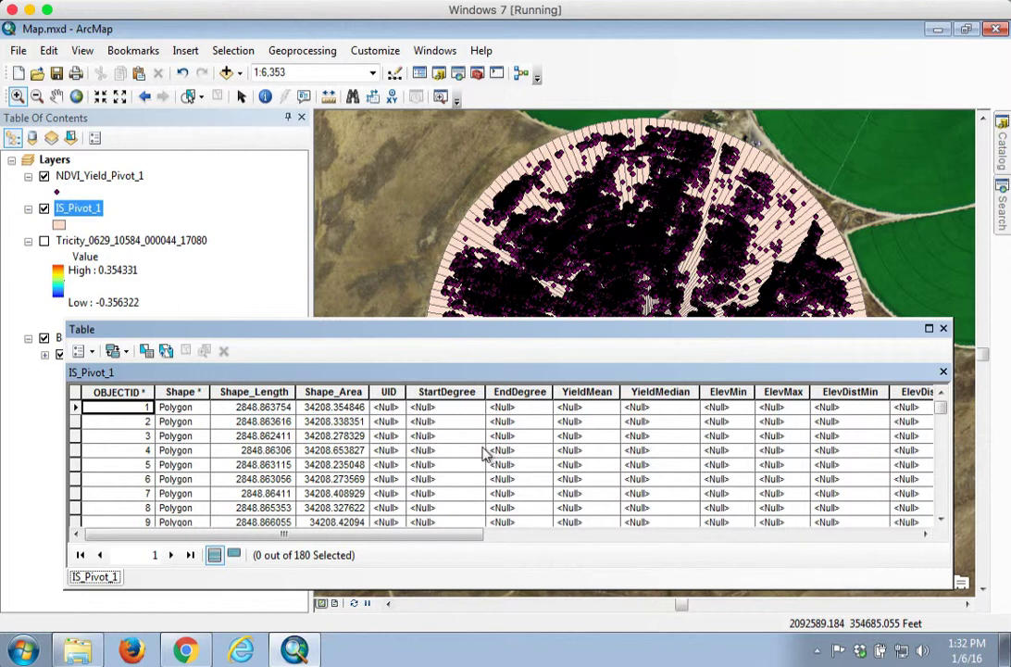
click(944, 328)
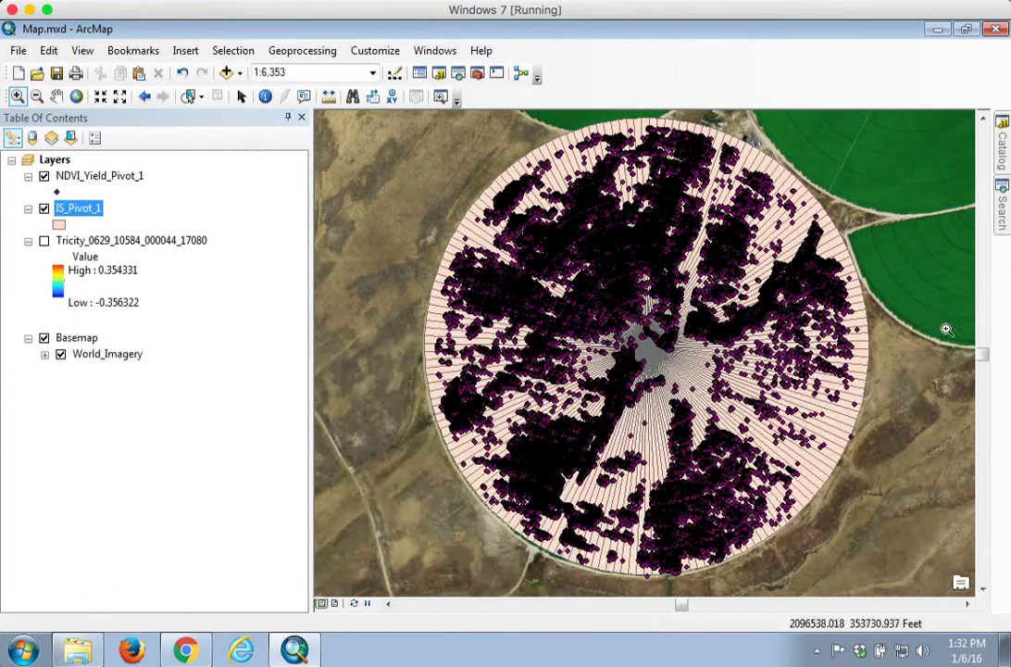
Step: Run the Calculate Unique ID tool with IS_Pivot_1 as the irrigation sector layer
click(1001, 150)
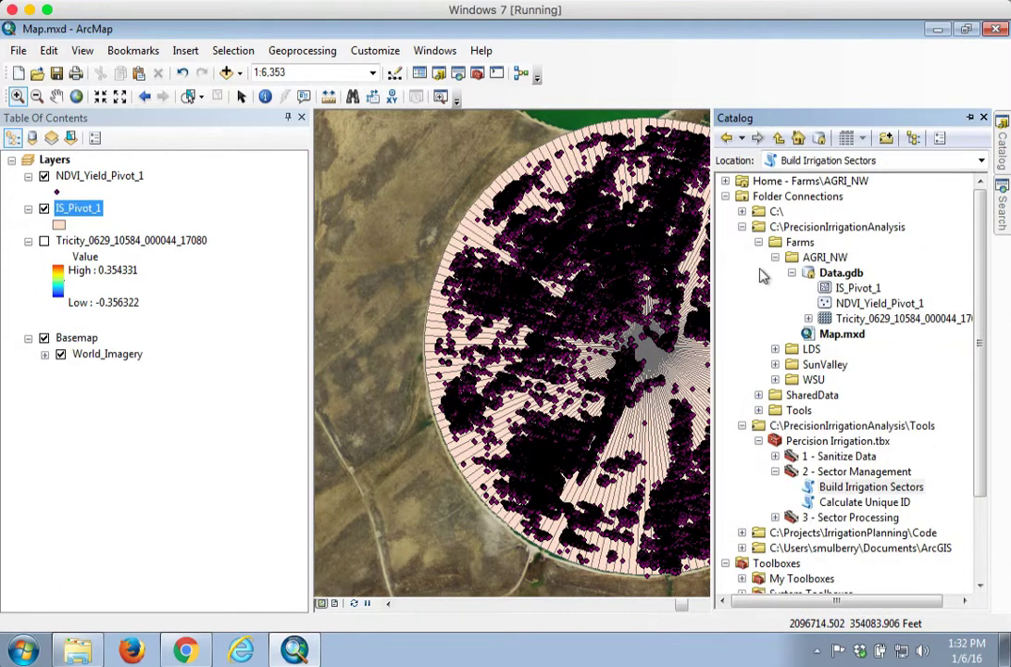
click(742, 227)
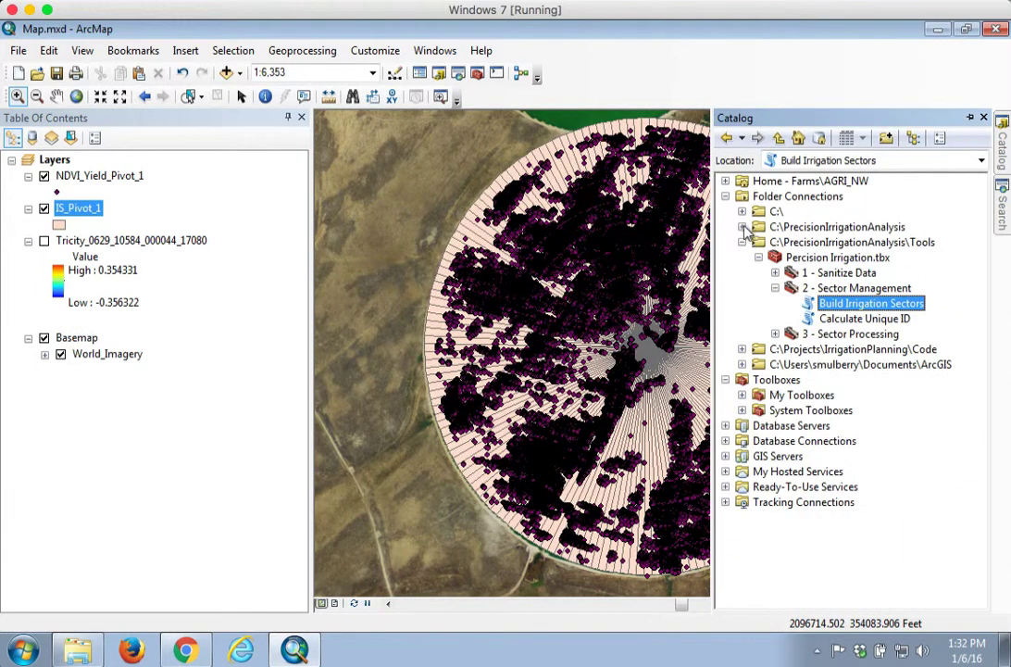
click(857, 319)
double_click(853, 317)
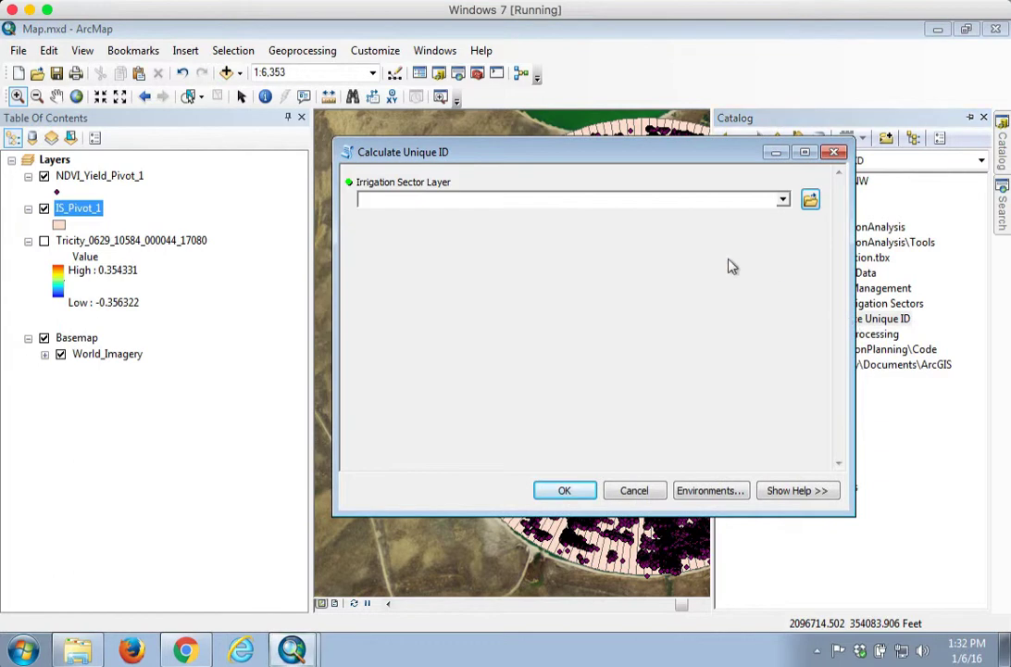
click(783, 200)
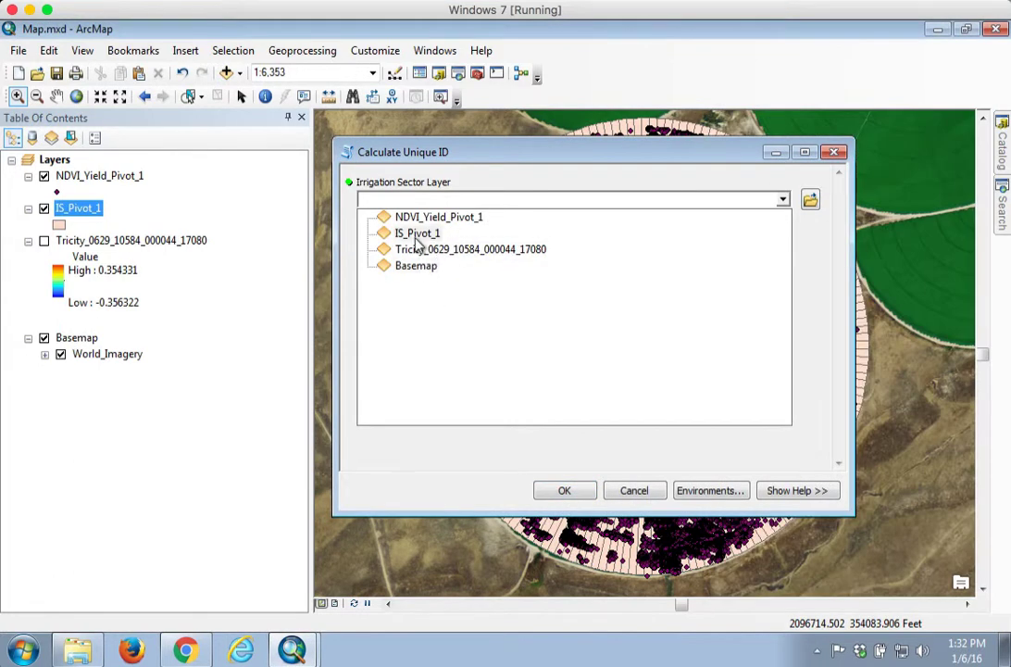
click(413, 236)
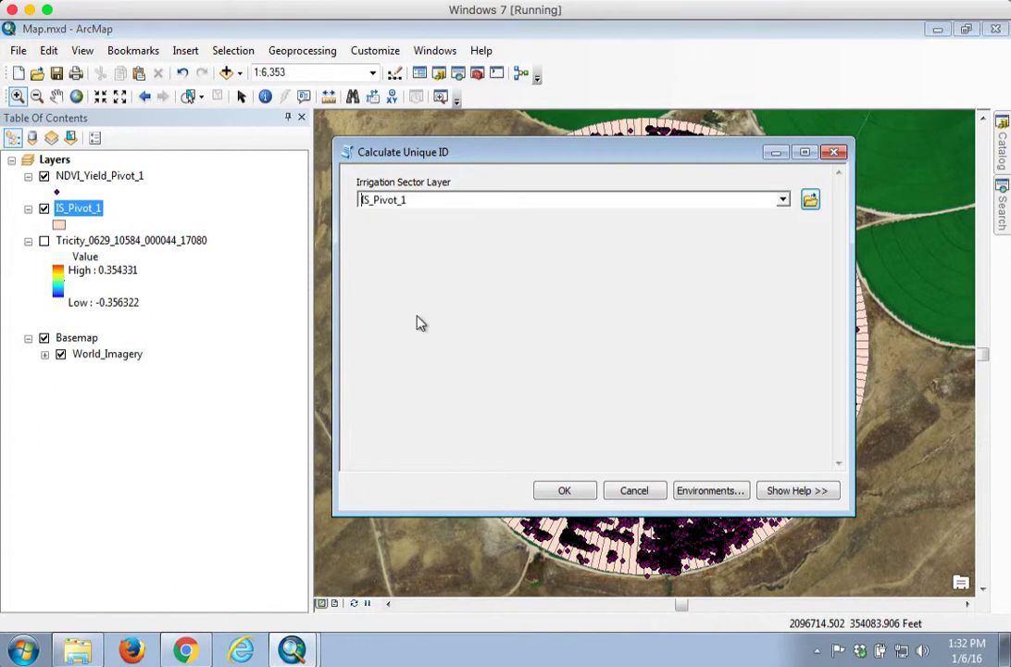
click(566, 491)
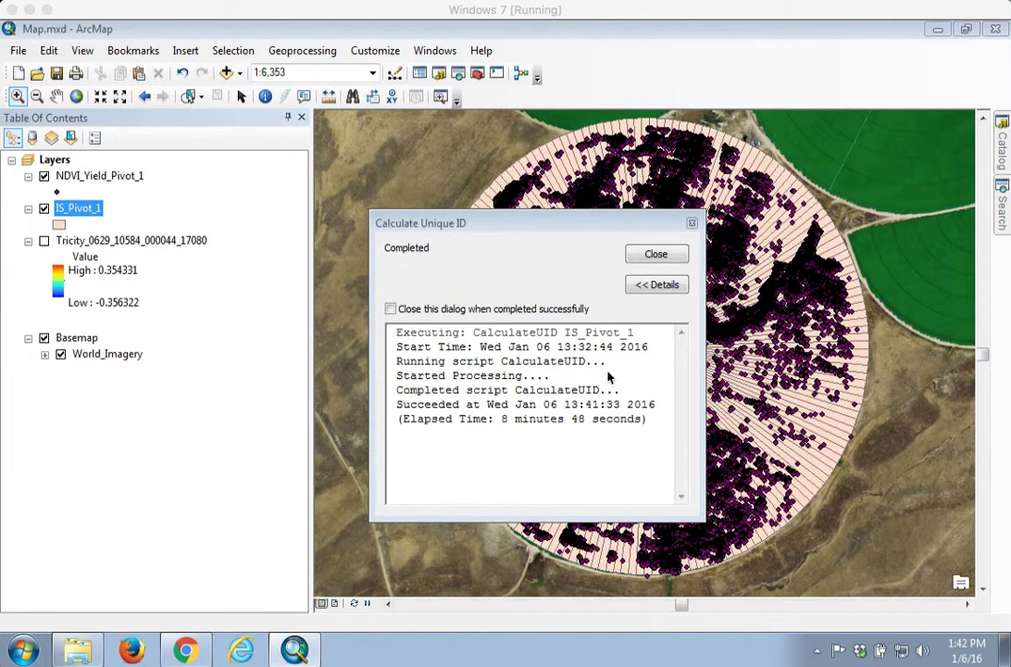
click(656, 254)
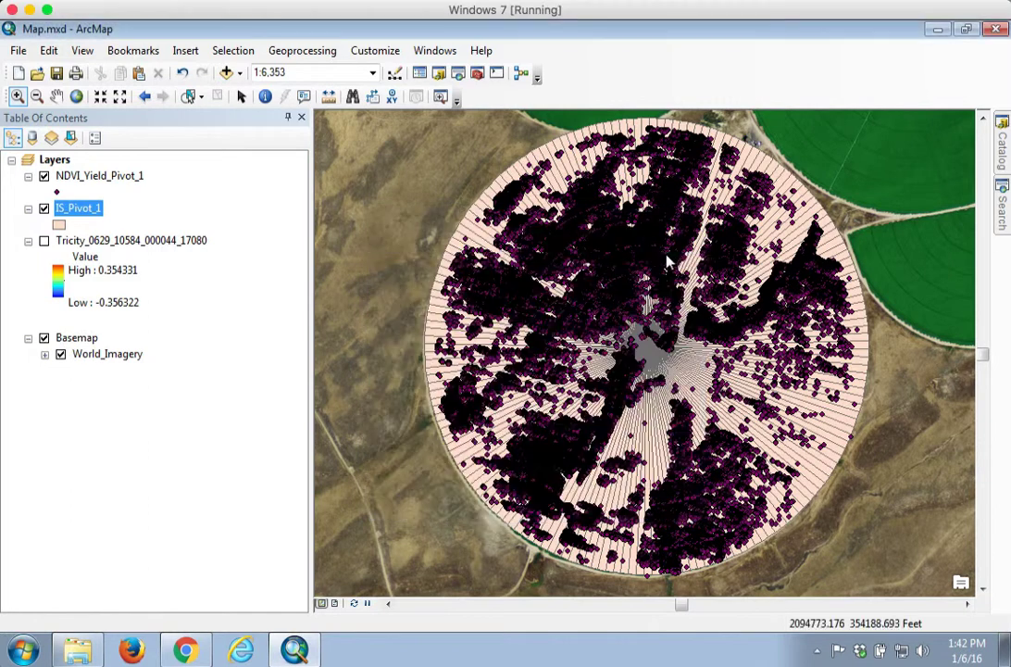
Step: Open the IS_Pivot_1 attribute table to check the UID, StartDegree and EndDegree values, then close it
right_click(100, 215)
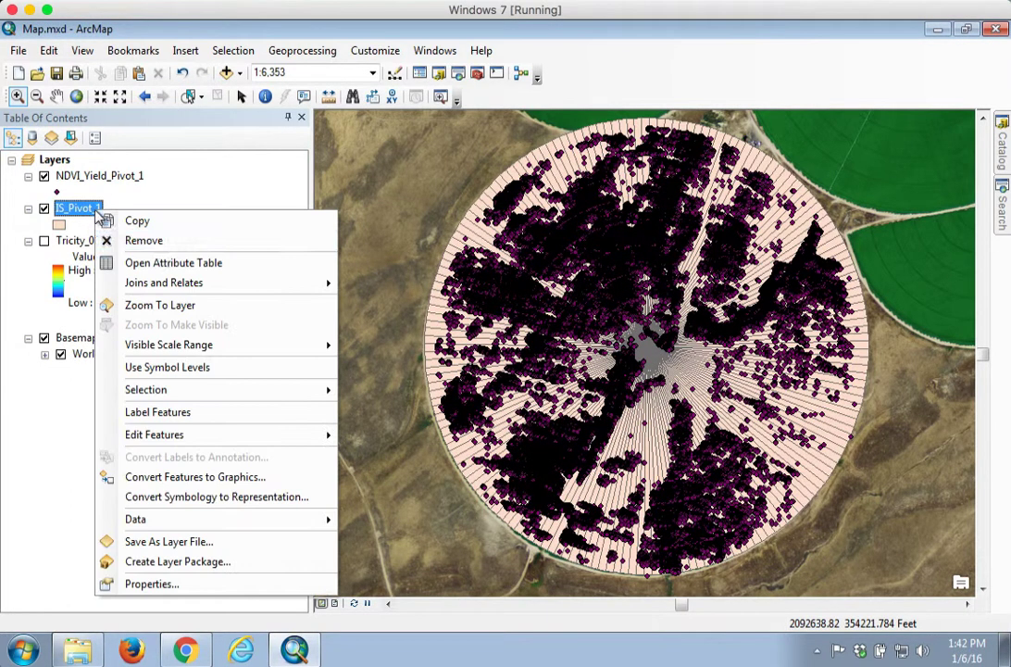
click(166, 262)
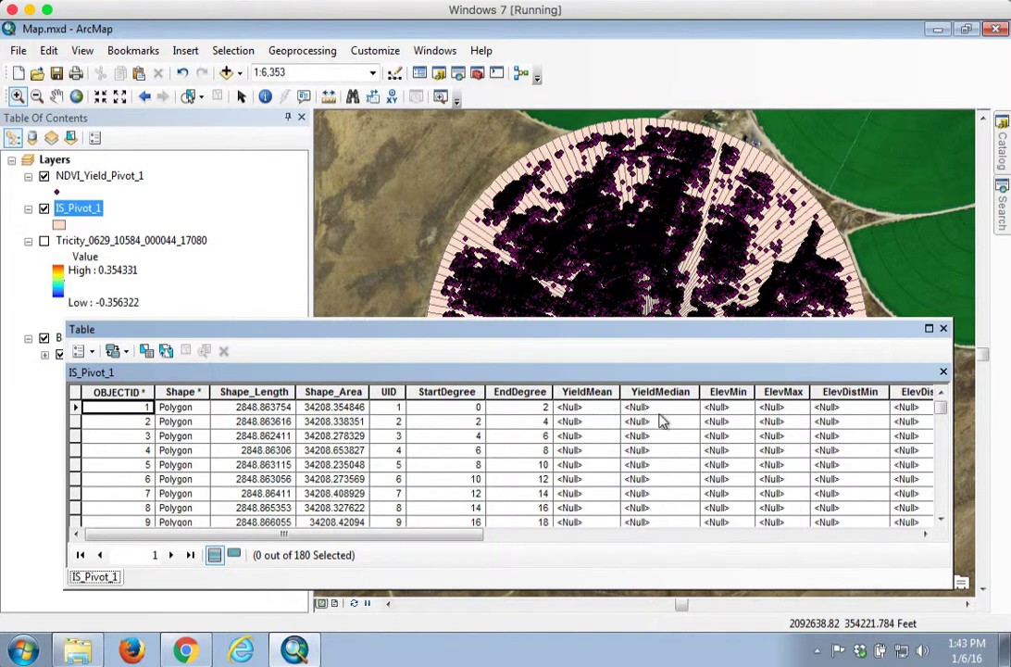
click(944, 328)
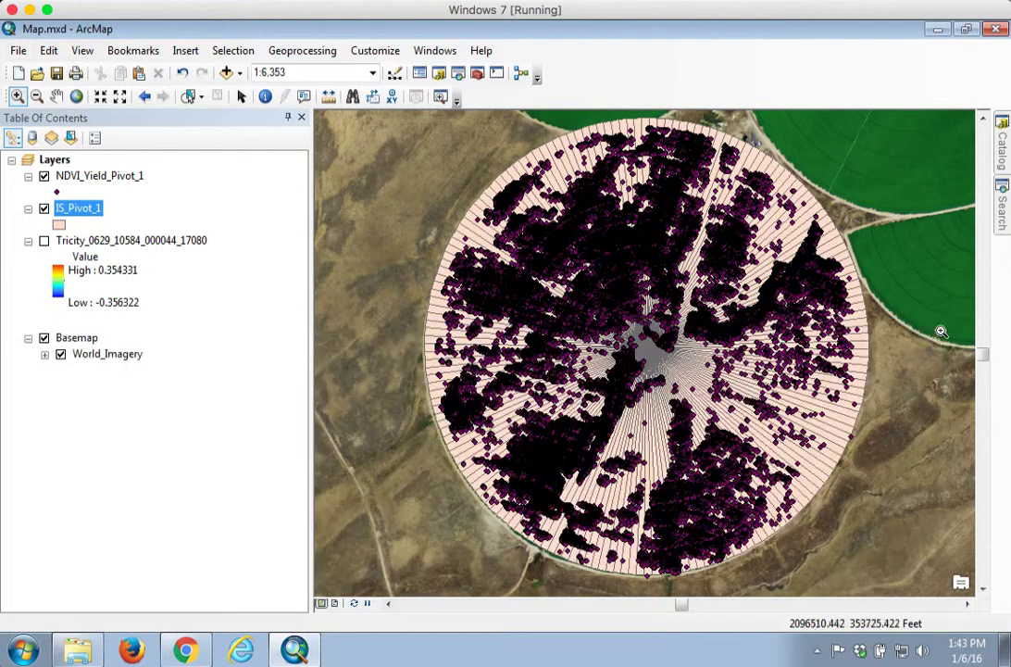
Step: Run the Calculate Yield Values tool with IS_Pivot_1 as sector layer, NDVI_Yield_Pivot_1 as yield readings and grid_code as yield field
click(1001, 151)
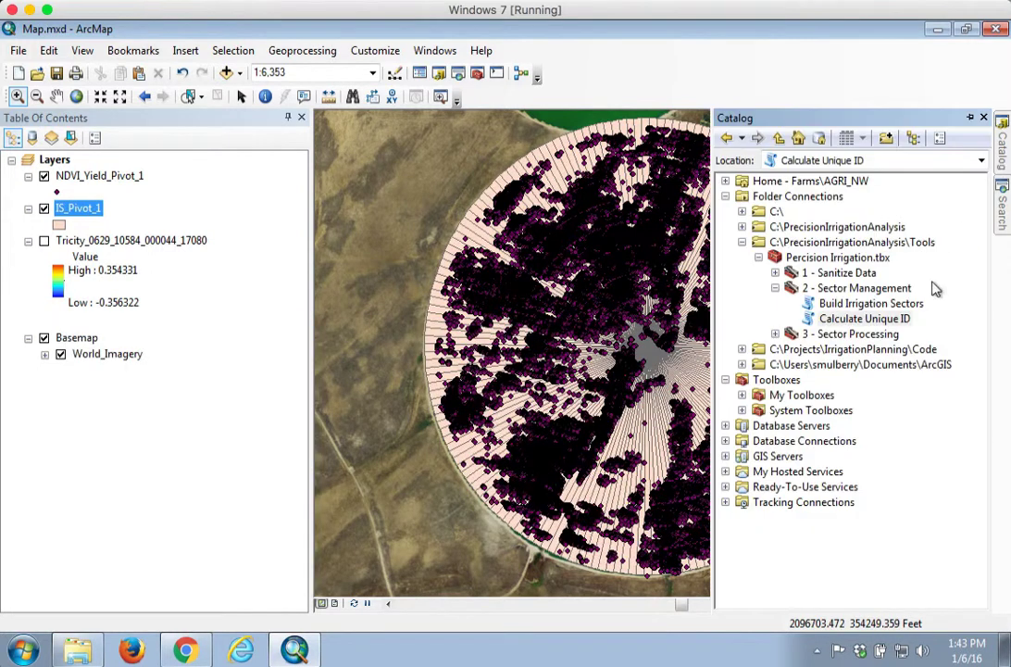
click(775, 288)
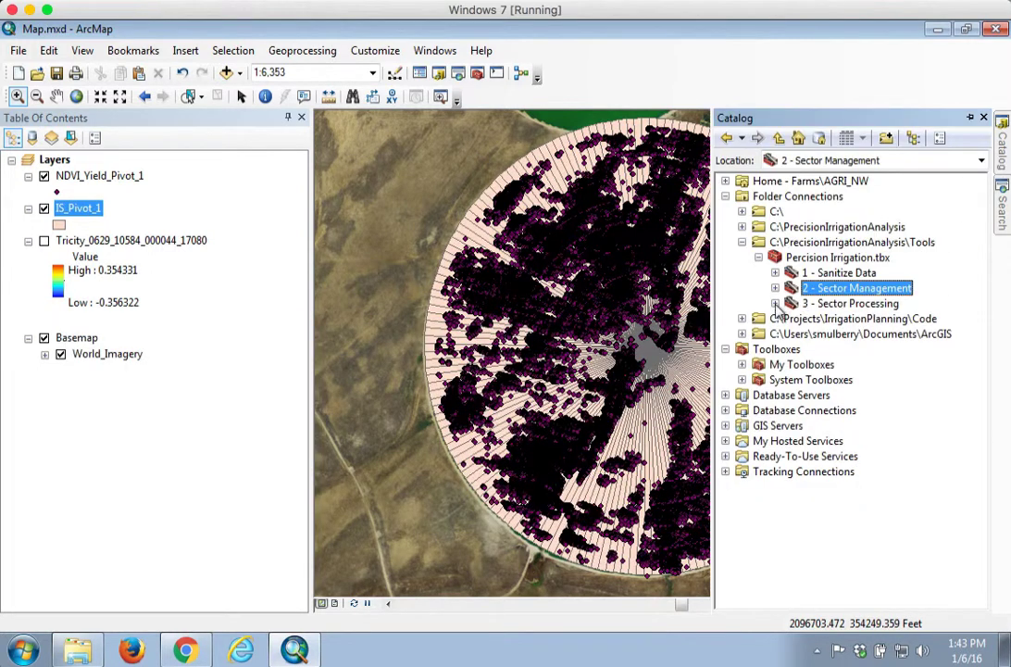
click(775, 303)
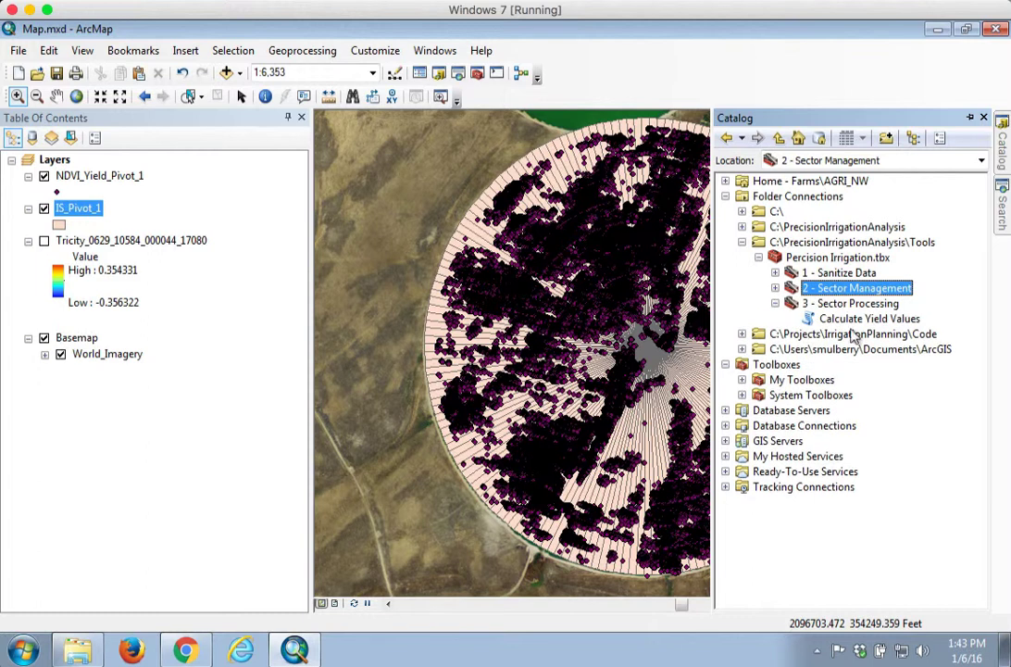
double_click(870, 318)
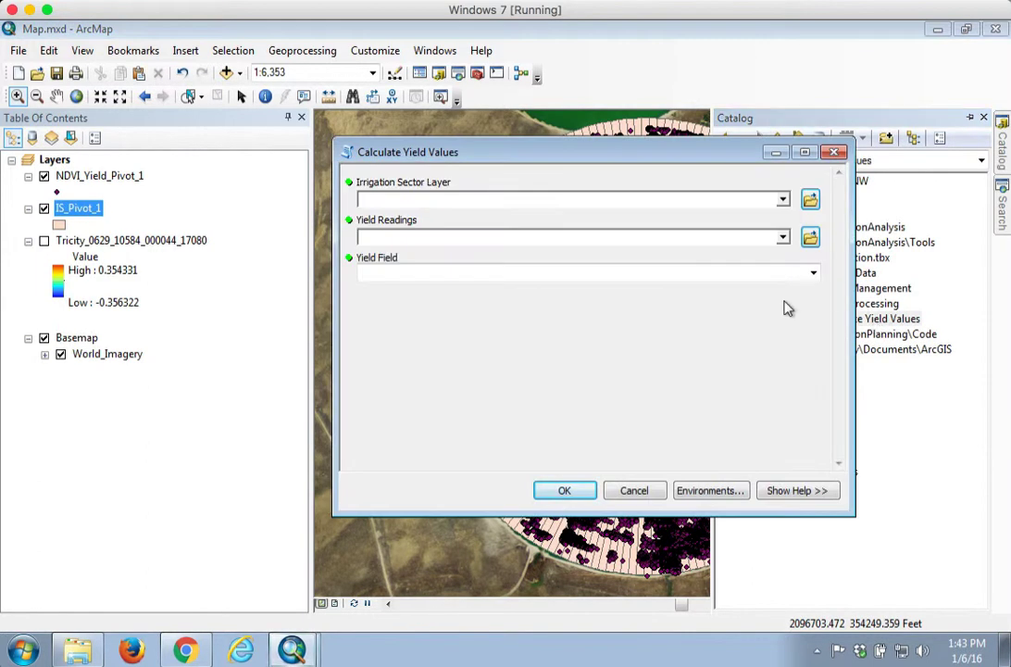
click(783, 199)
click(407, 228)
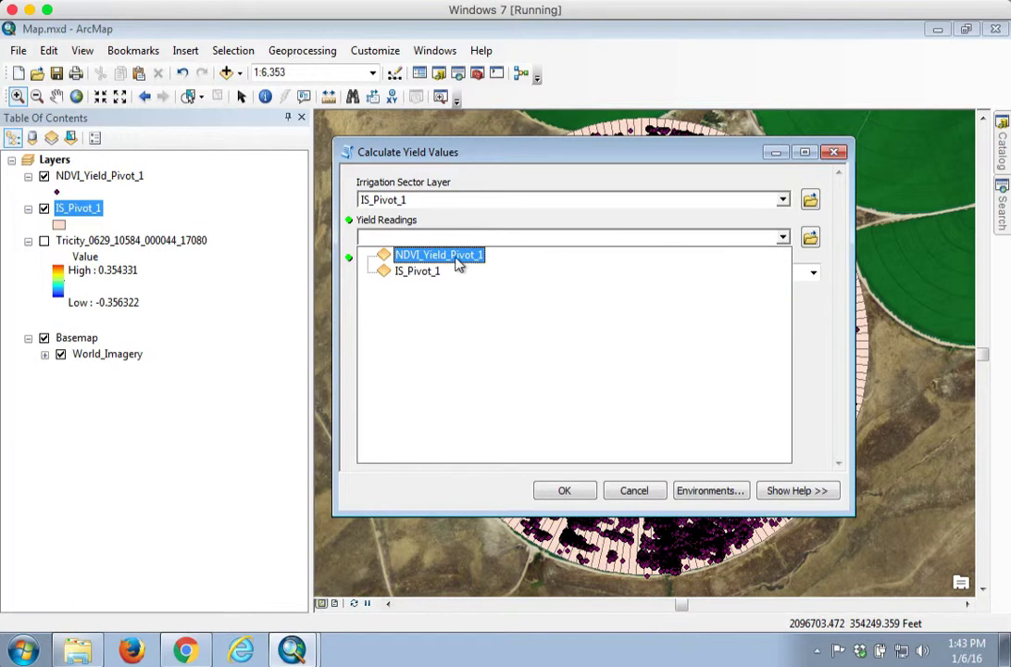
click(456, 263)
click(813, 272)
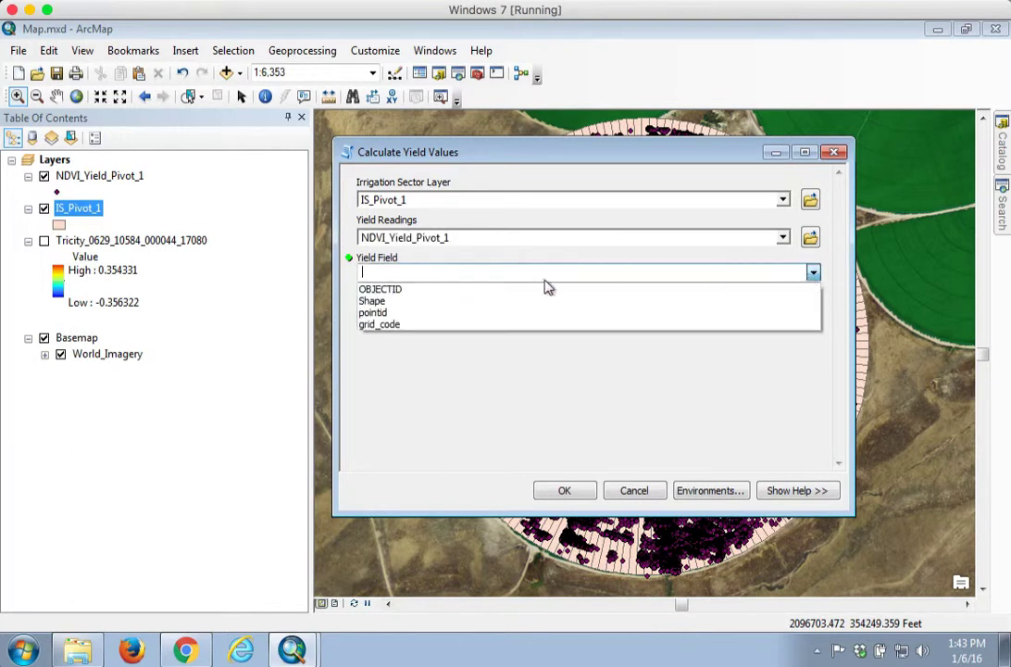
click(388, 326)
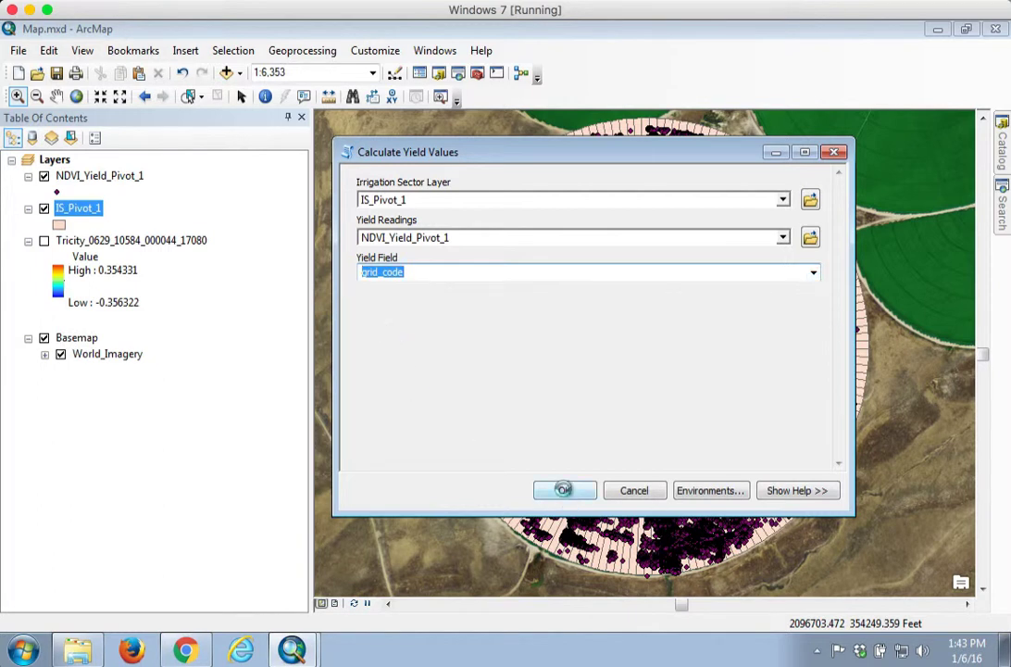
click(566, 493)
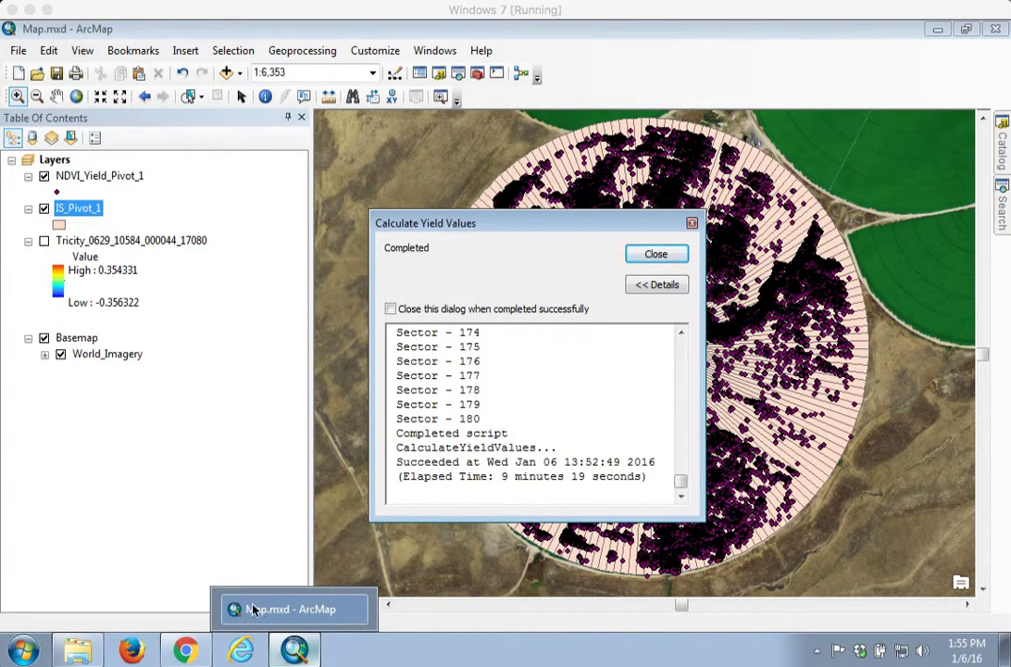
click(655, 256)
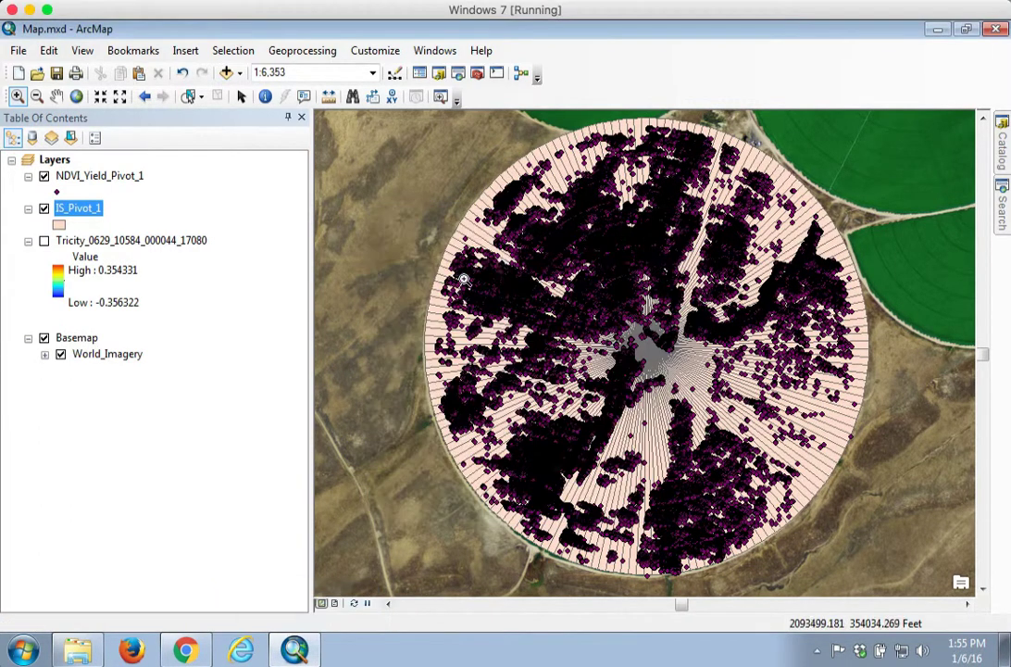
Step: Open the IS_Pivot_1 attribute table to review the yield mean and median fields
right_click(86, 215)
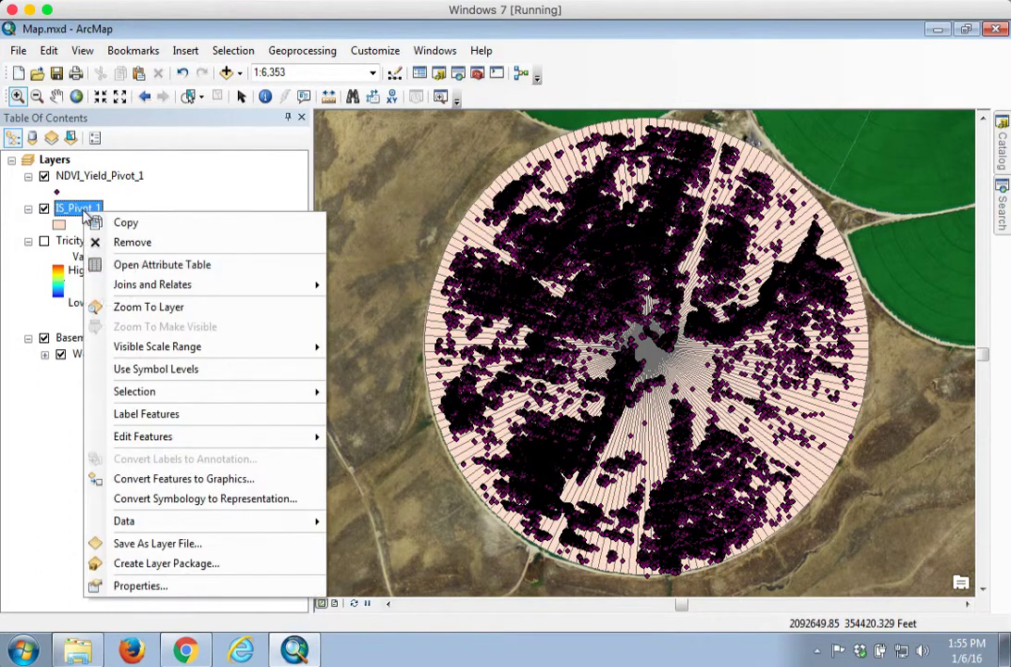
click(120, 262)
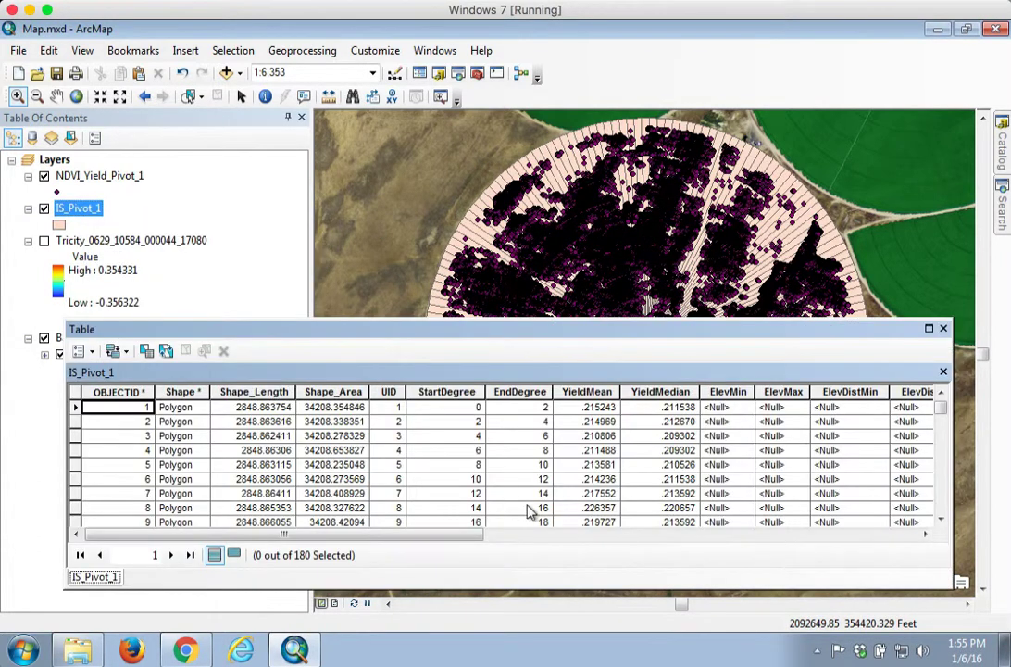